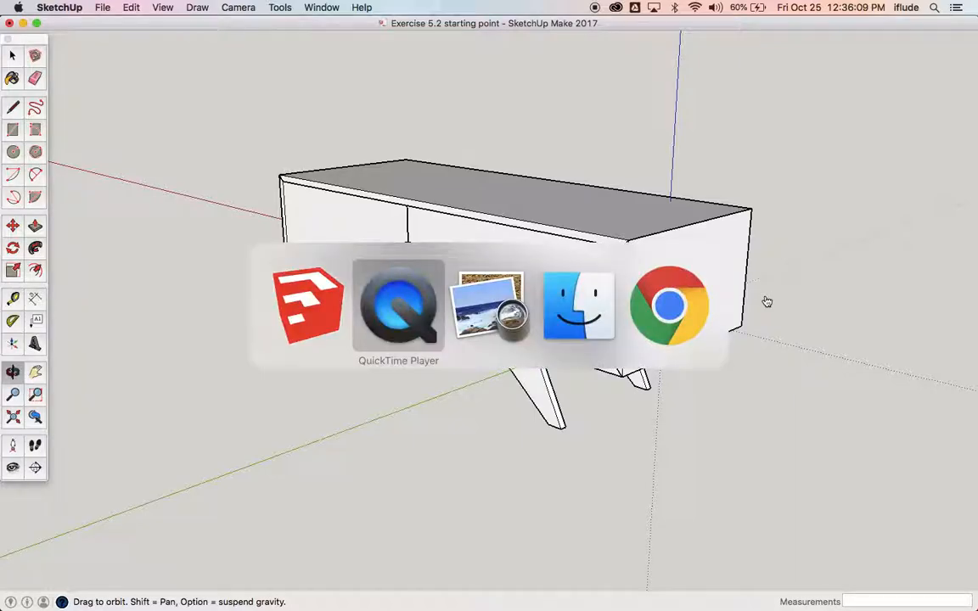
Check the requested size changes in the Preview drawing, return to SketchUp, and hide all panels of the upper box above the leg frame
key("super+Tab")
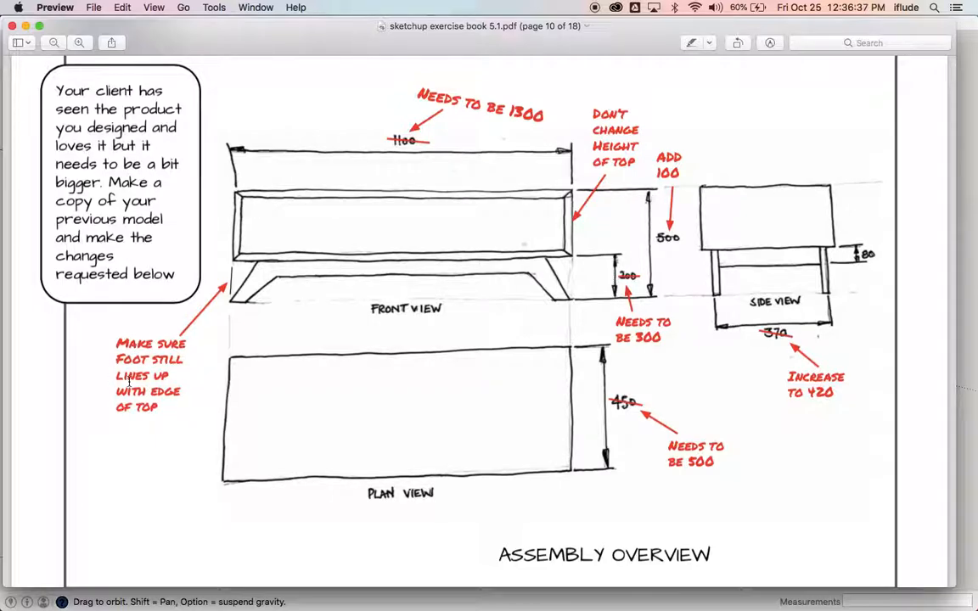
key("super+Tab")
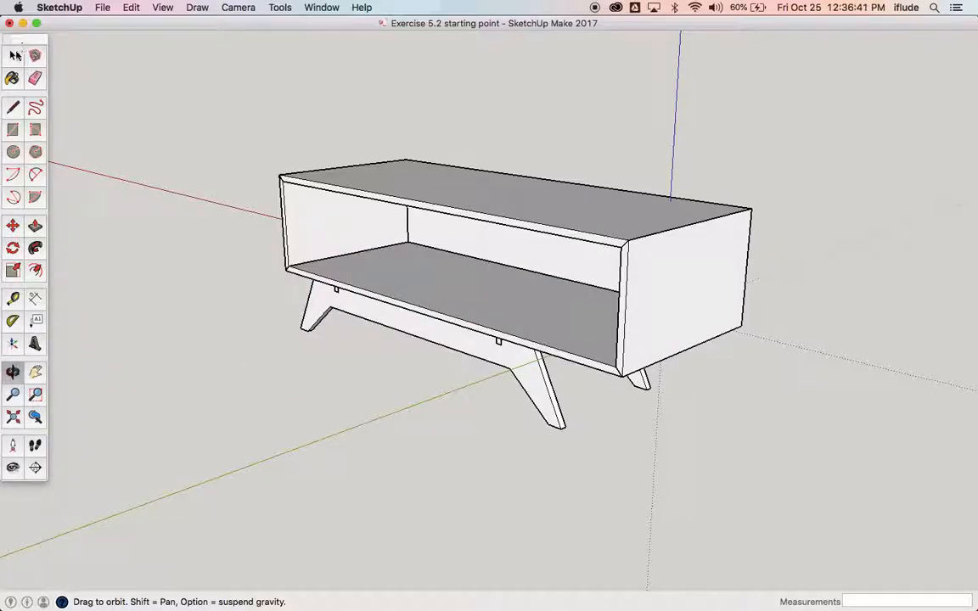
left_click(13, 56)
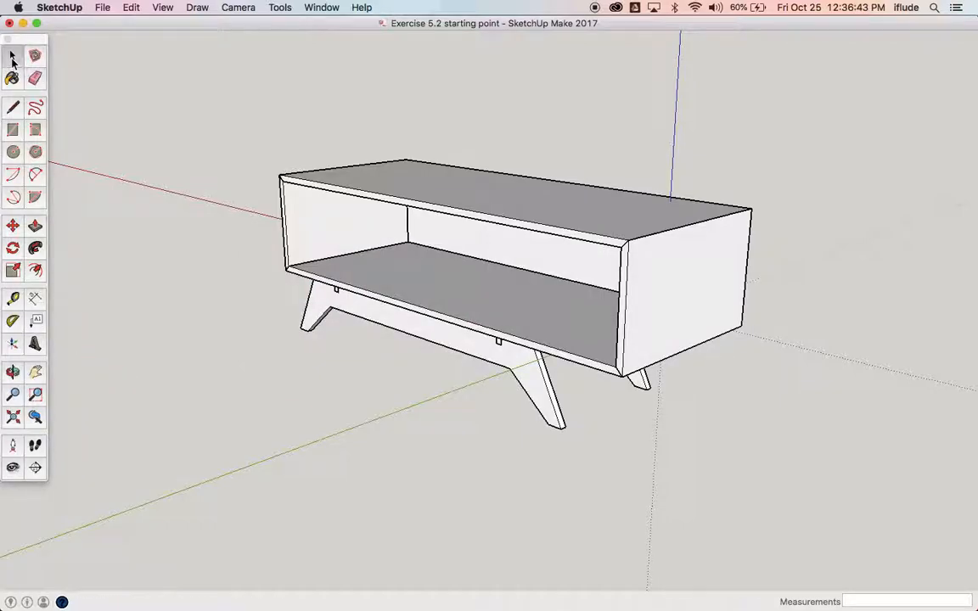
left_click(13, 372)
left_click_drag(157, 321, 592, 248)
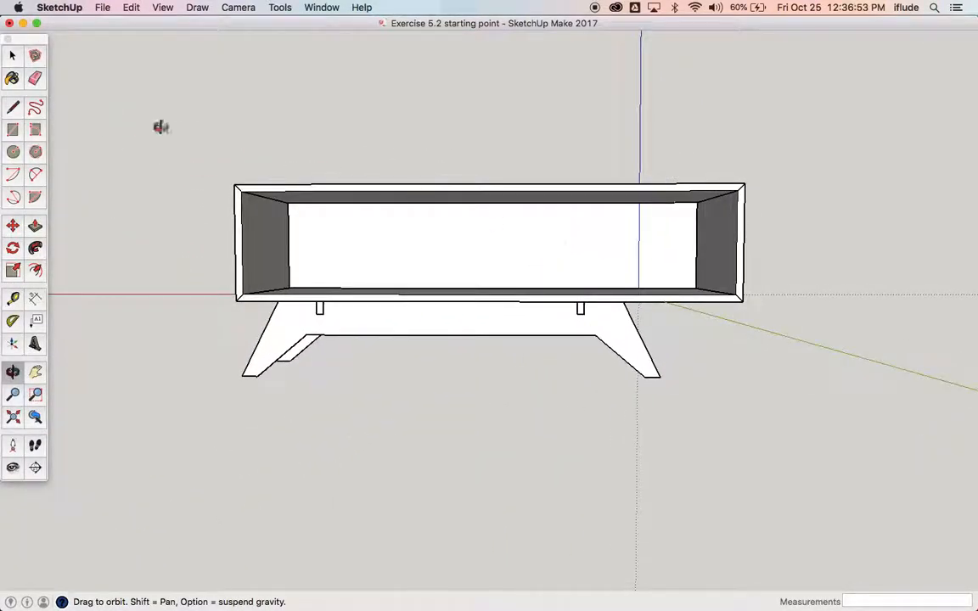
left_click(13, 56)
left_click_drag(762, 150, 221, 294)
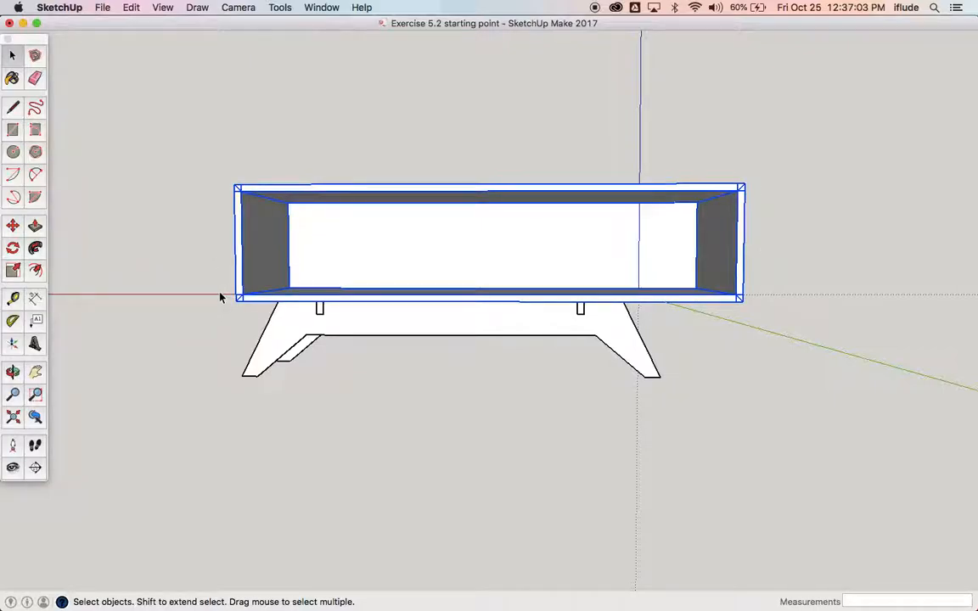
left_click(12, 375)
left_click_drag(181, 339, 401, 402)
left_click(12, 55)
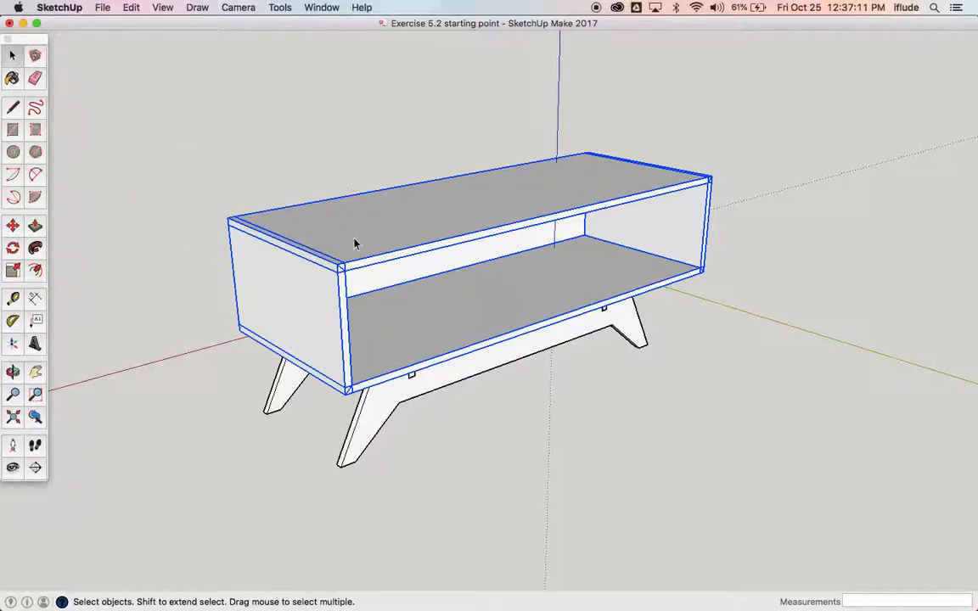
right_click(386, 242)
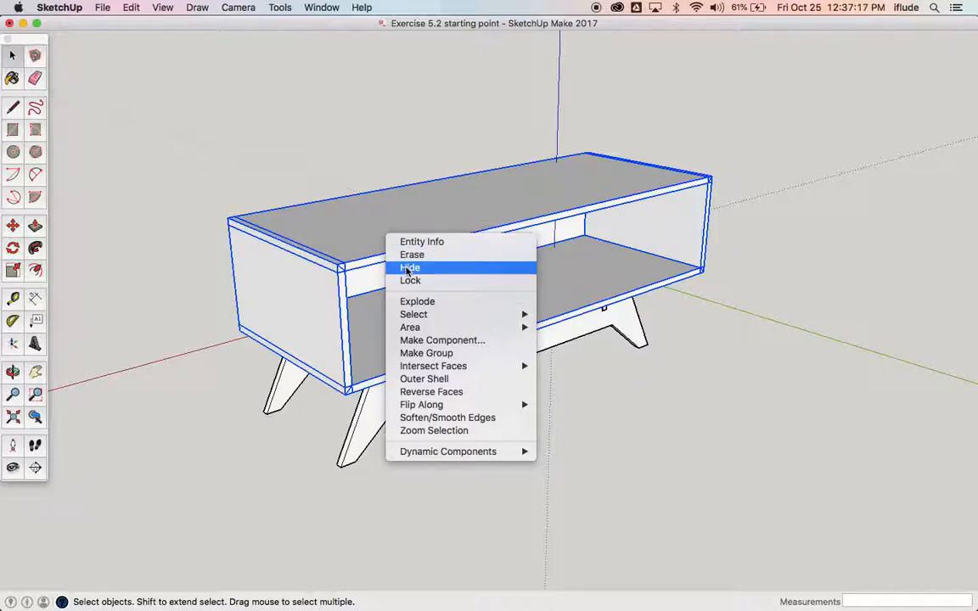
left_click(408, 269)
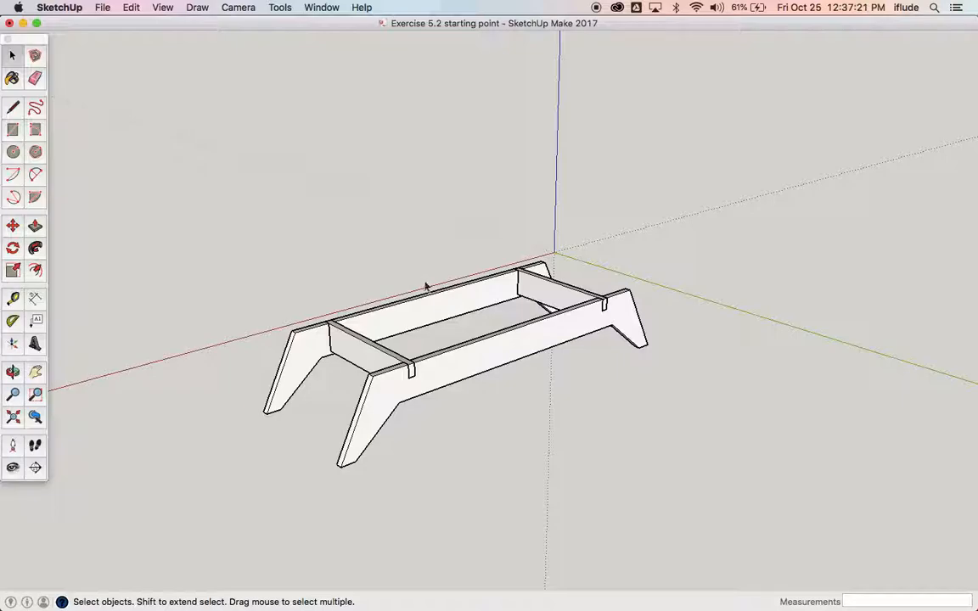
Recheck the length and leg requirements in the Preview drawing, then open the front leg rail component in SketchUp for editing
scroll(489, 326, "up", 3)
scroll(489, 326, "up", 2)
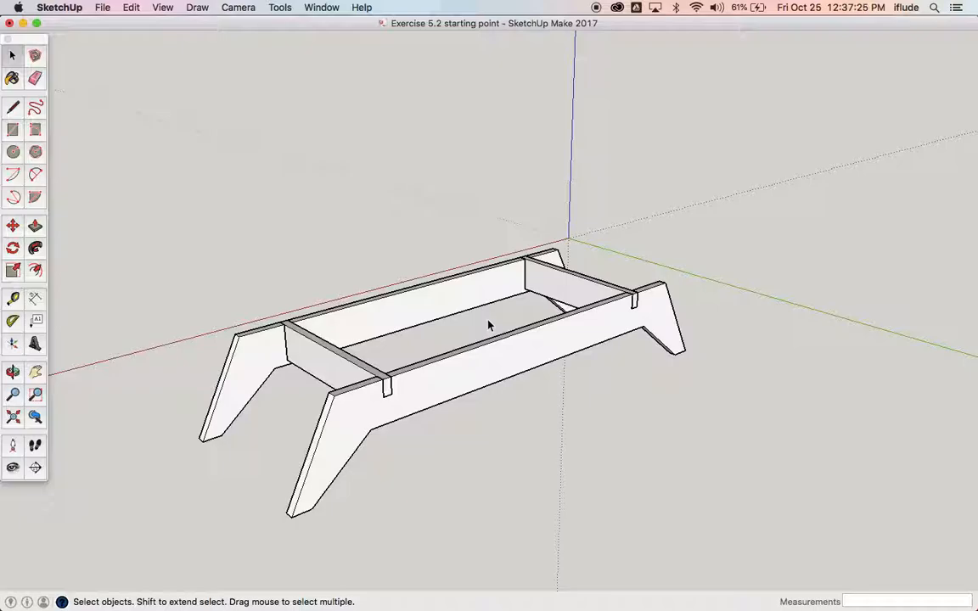
key("super+Tab")
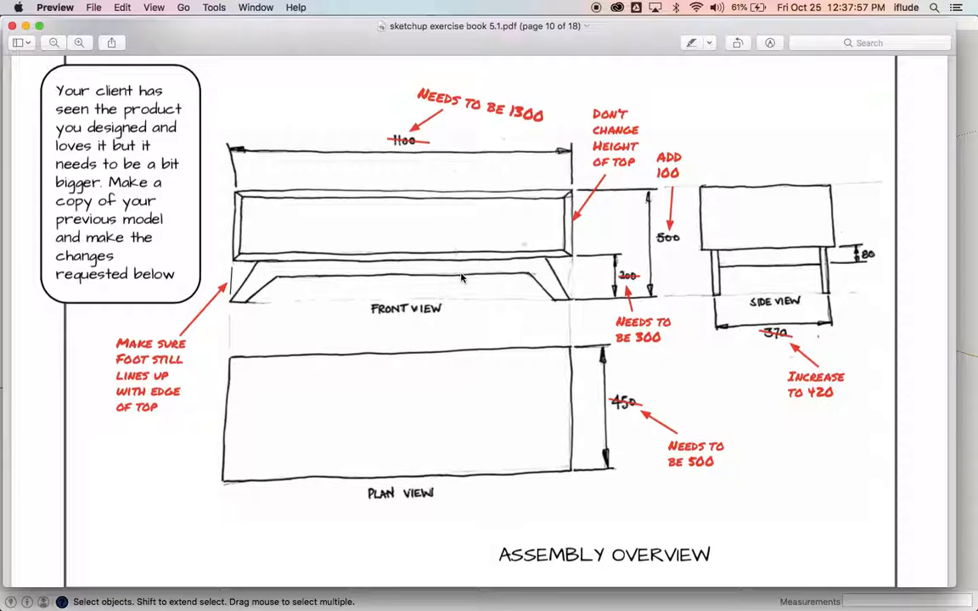
key("super+Tab")
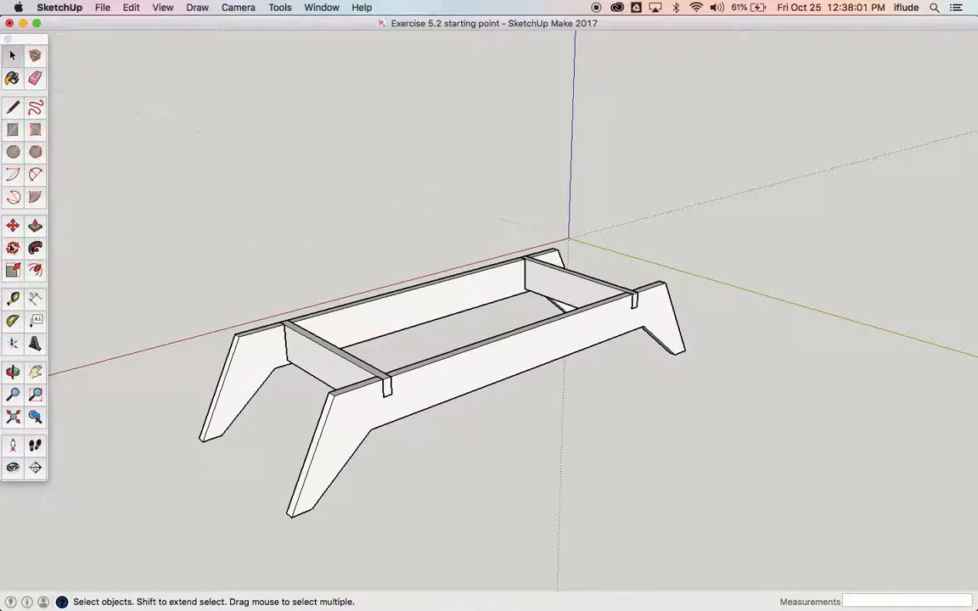
left_click(12, 373)
left_click_drag(443, 344, 509, 365)
left_click_drag(628, 410, 626, 452)
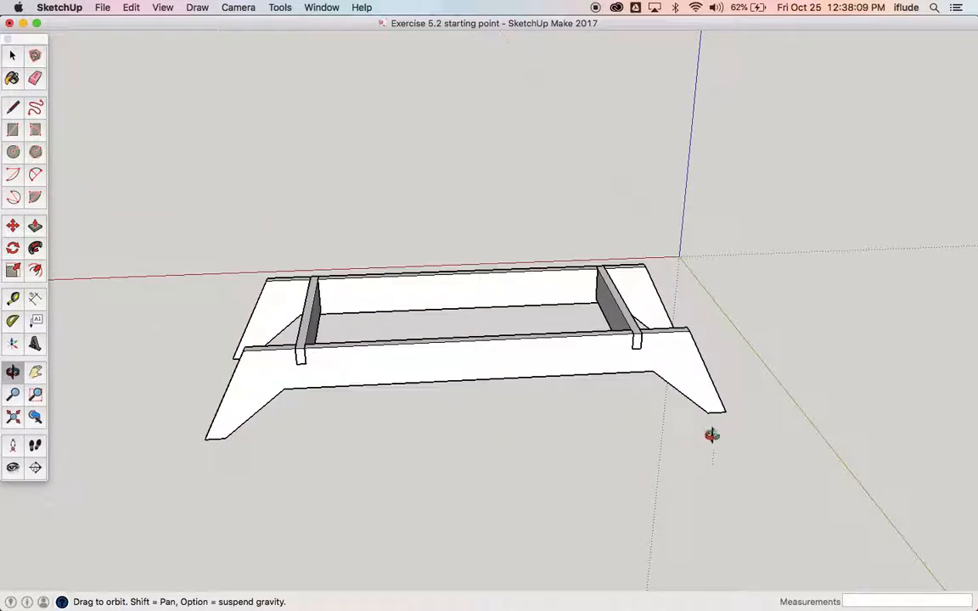
scroll(804, 421, "up", 5)
mouse_move(741, 406)
left_mouse_down()
mouse_move(731, 352)
mouse_move(741, 352)
mouse_move(741, 402)
mouse_move(725, 406)
left_mouse_up()
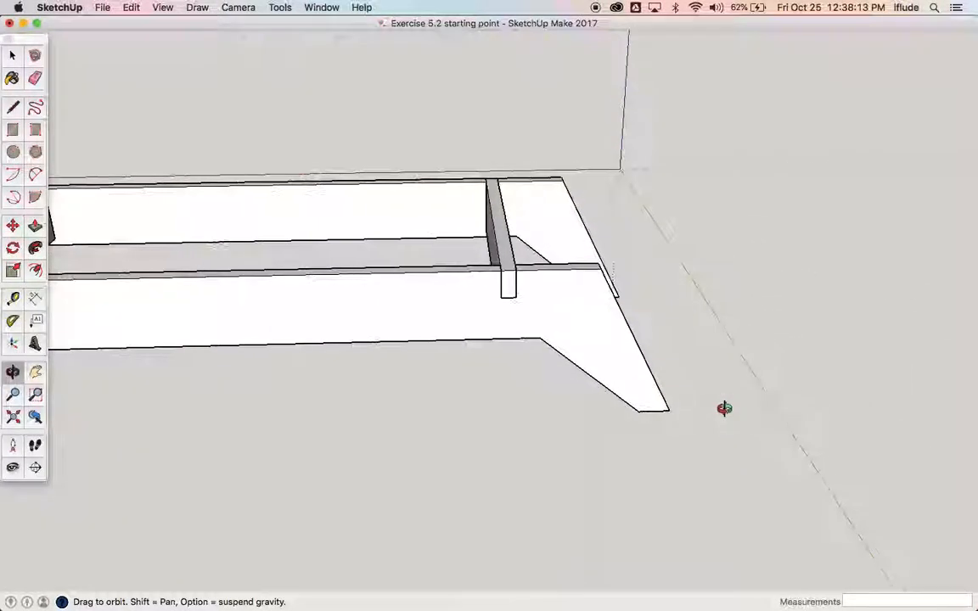
left_click(12, 55)
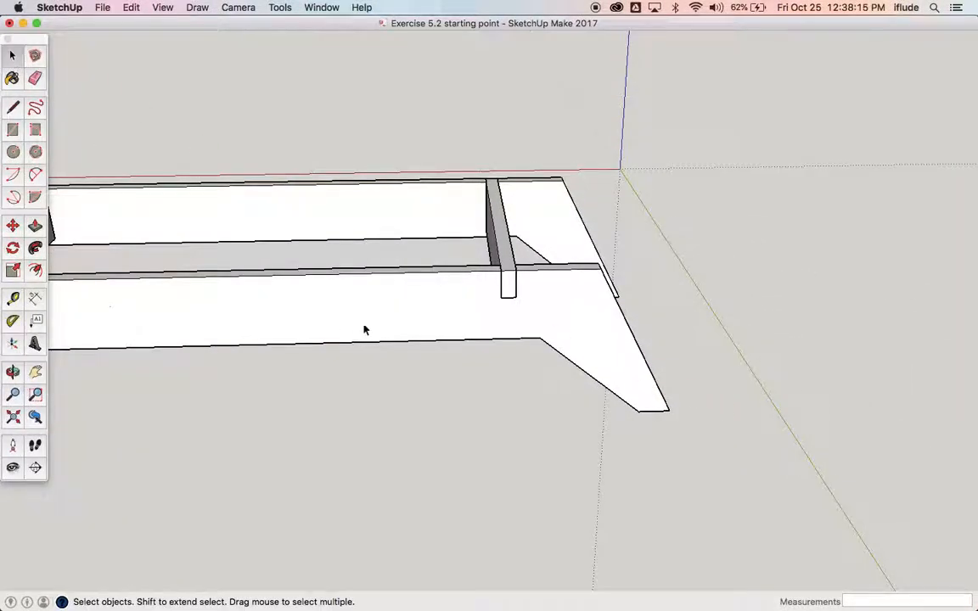
double_click(538, 303)
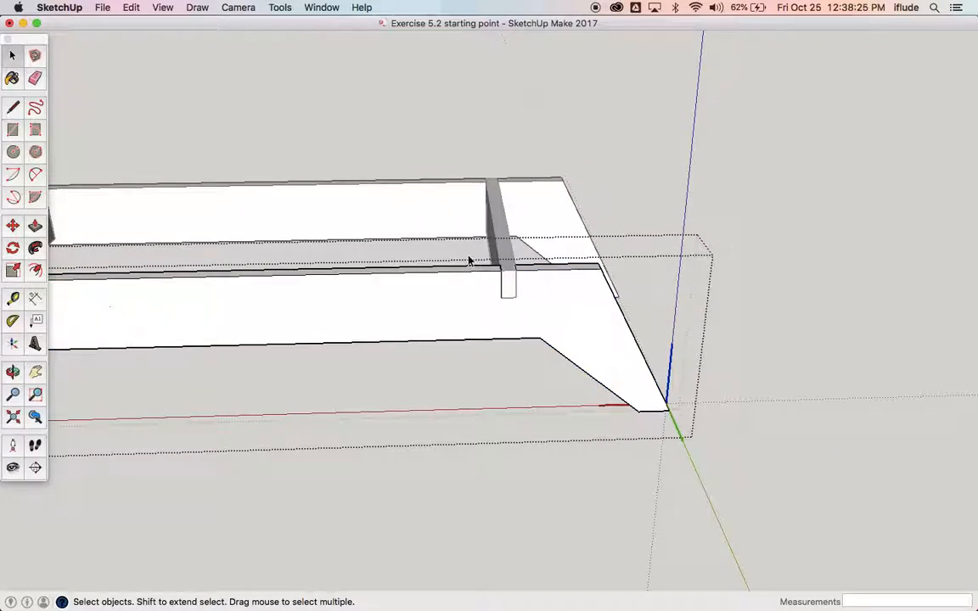
Move the leg end nearest the origin, including its crossbar notch, 200 mm outward along the red axis to lengthen the rail
left_click_drag(463, 242, 686, 426)
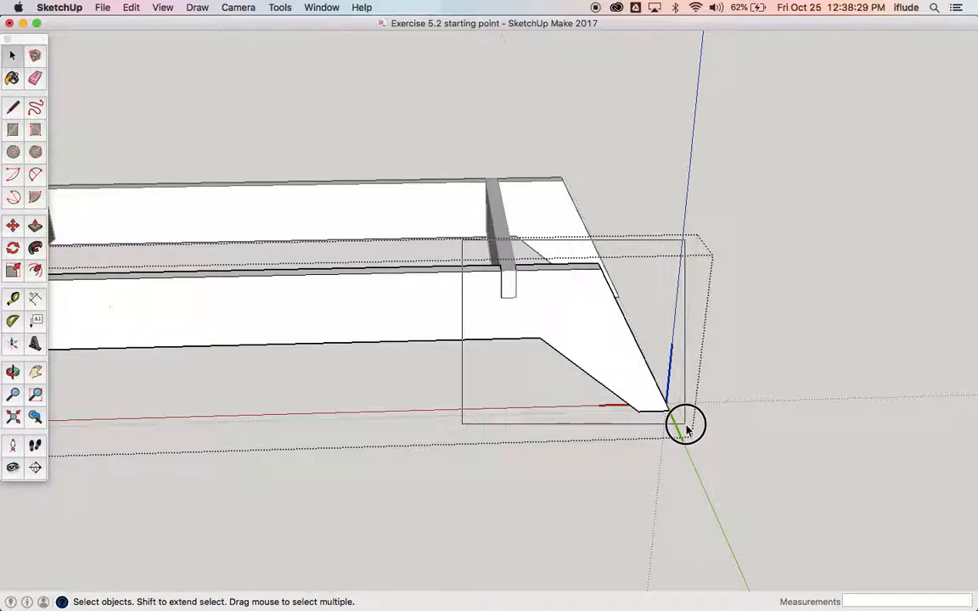
left_click_drag(687, 431, 686, 430)
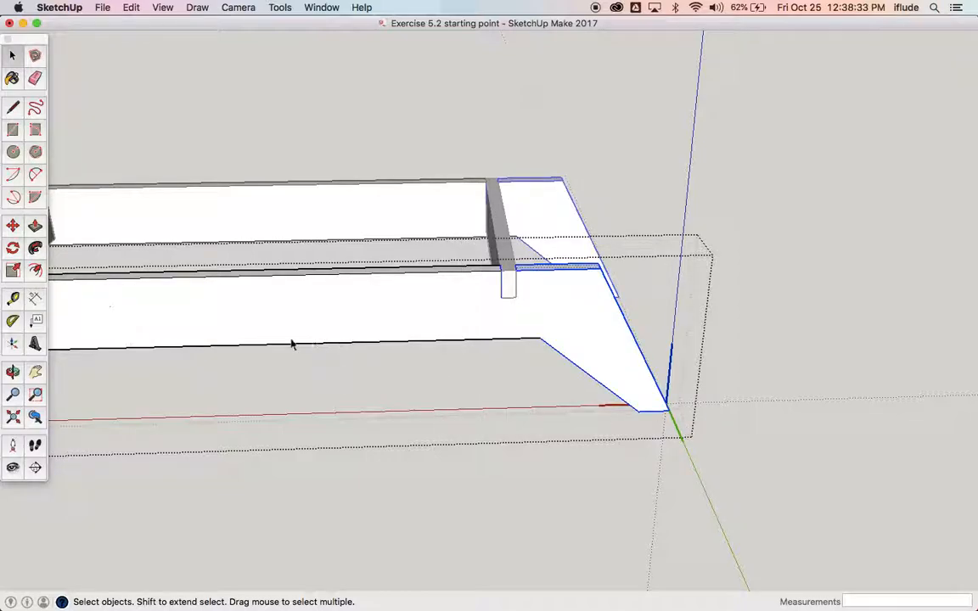
left_click(12, 371)
left_click_drag(522, 342, 385, 170)
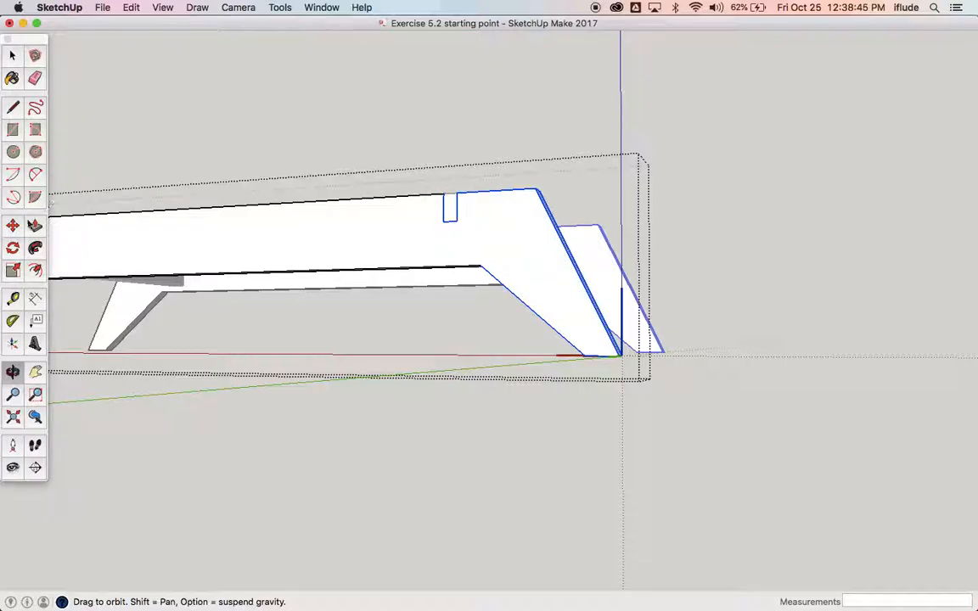
left_click(14, 225)
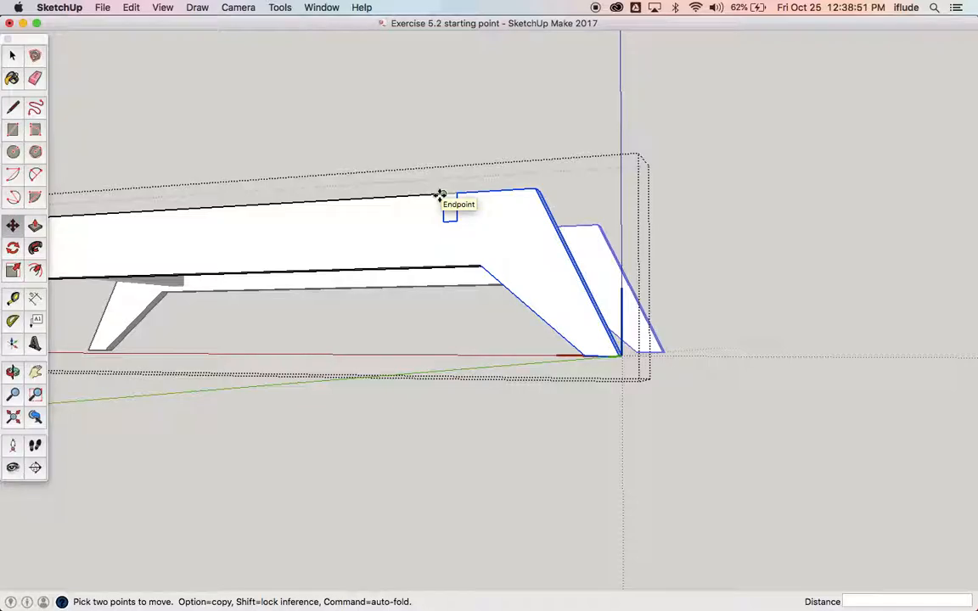
scroll(439, 194, "up", 3)
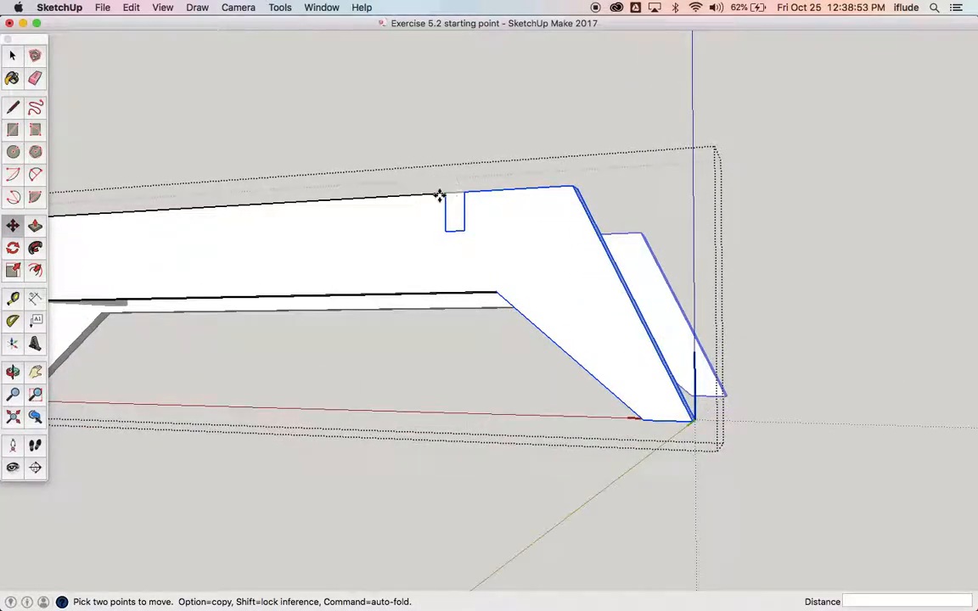
left_click(439, 194)
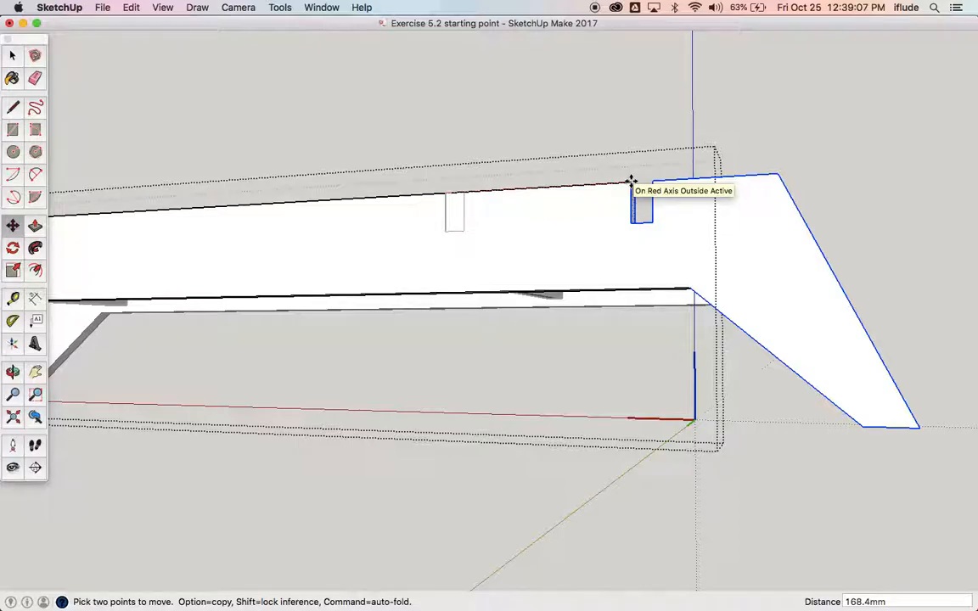
left_click(631, 181)
type("200")
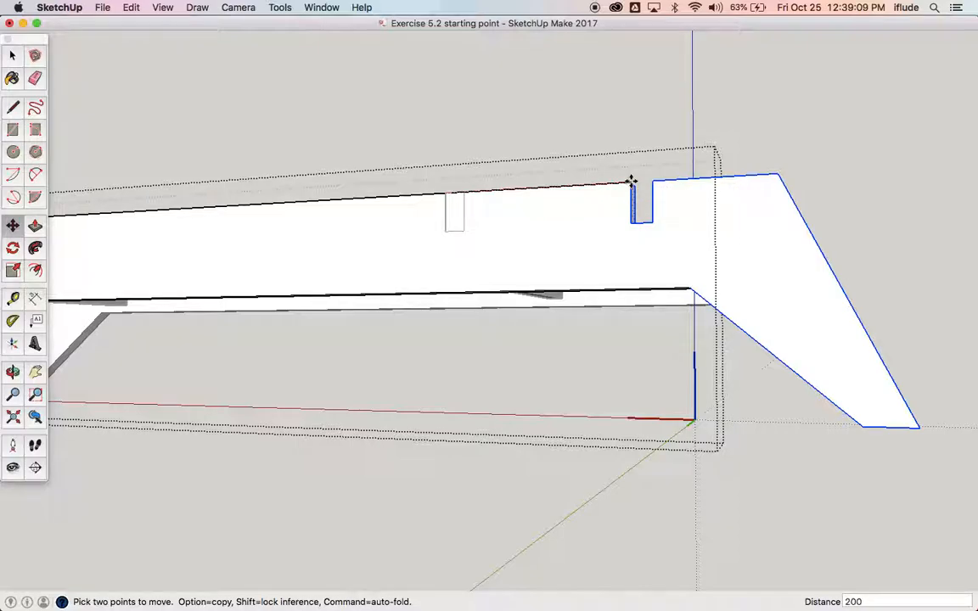
key("Return")
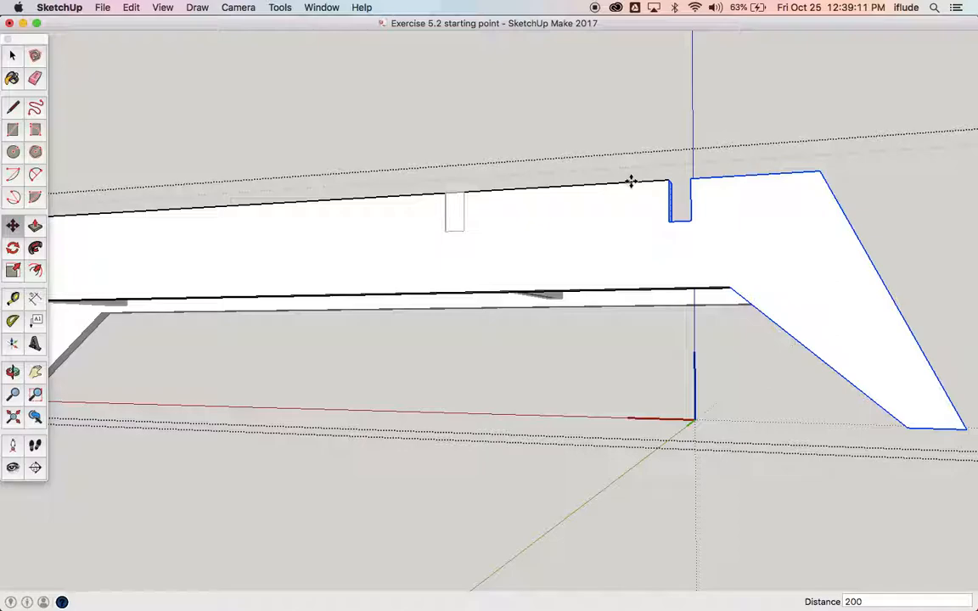
left_click(12, 55)
left_click(201, 104)
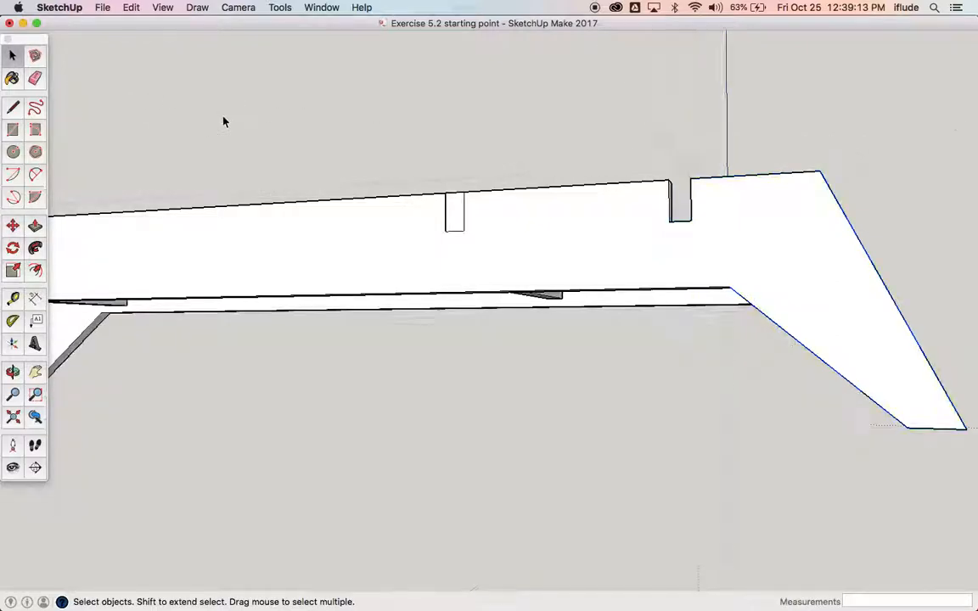
Move the crossbar left behind from its top corner to the matching corner of the relocated notch
left_click(13, 371)
left_click_drag(70, 313, 157, 376)
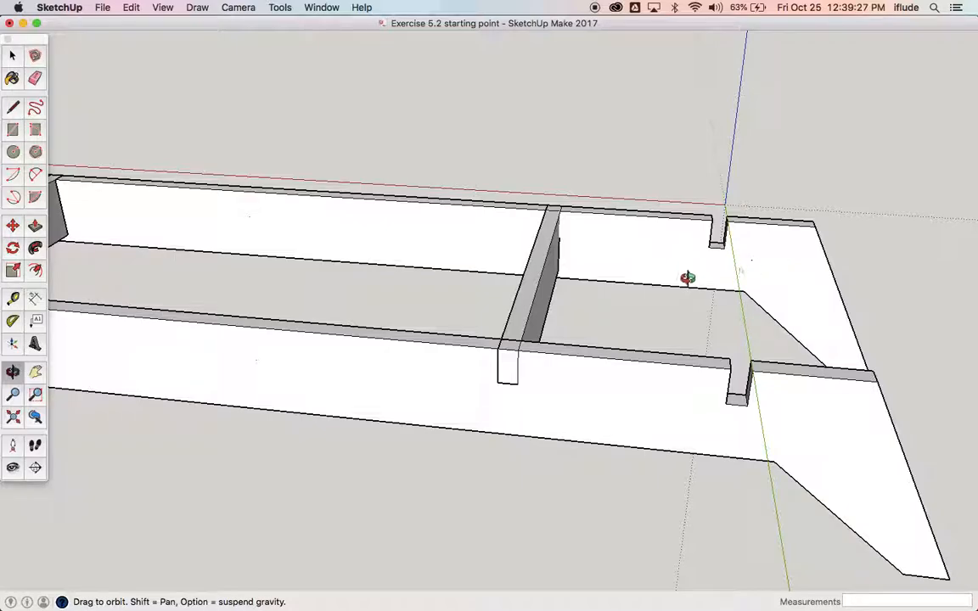
left_click_drag(803, 271, 748, 288)
left_click_drag(646, 191, 709, 330)
scroll(618, 279, "down", 5)
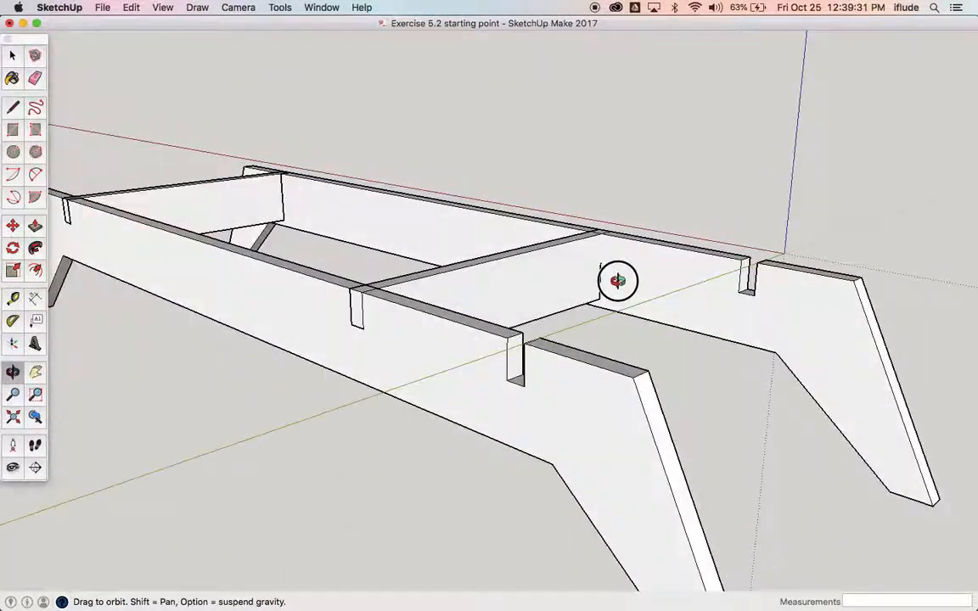
scroll(703, 328, "up", 5)
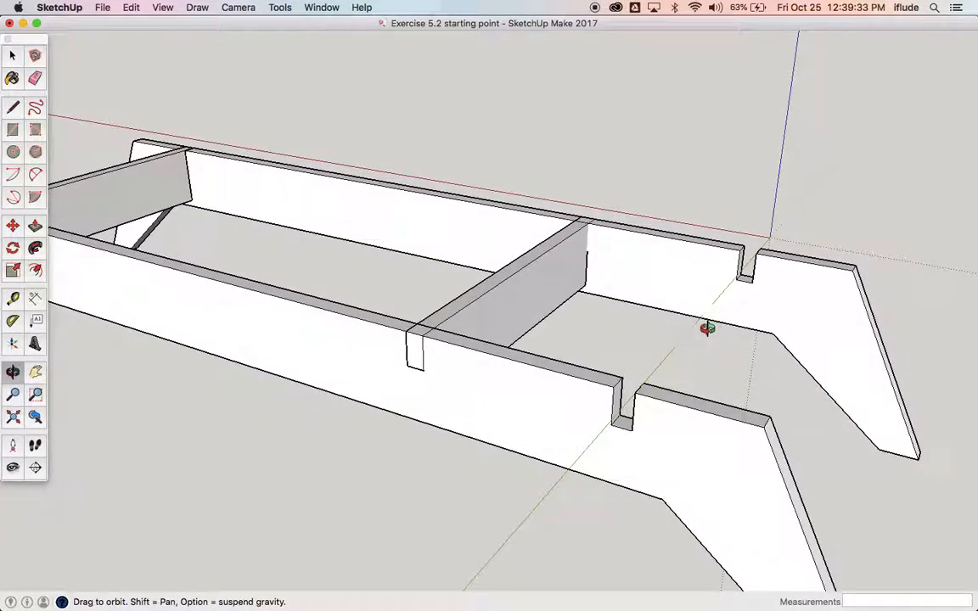
left_click(13, 55)
left_click(463, 311)
left_click(12, 224)
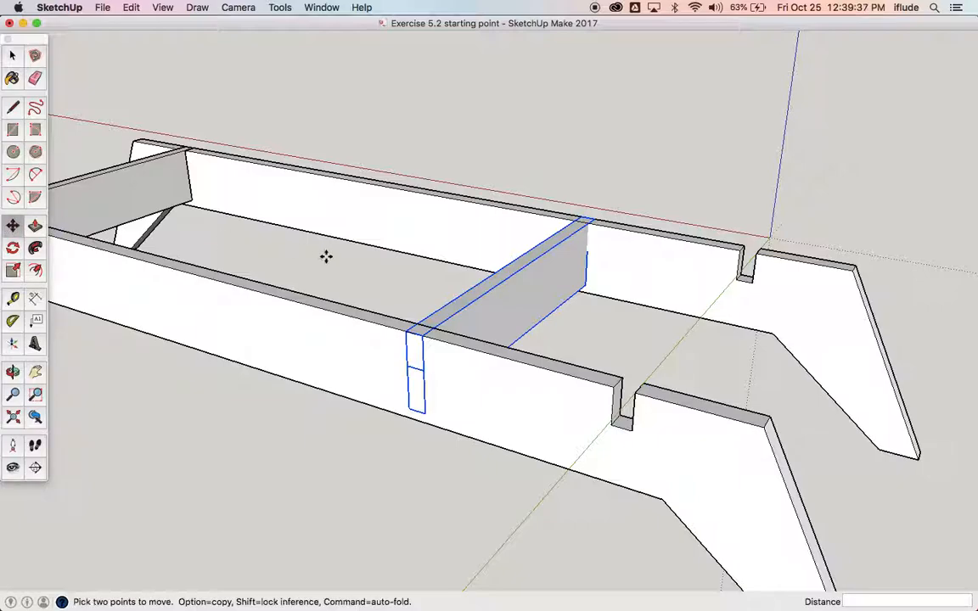
left_click(406, 331)
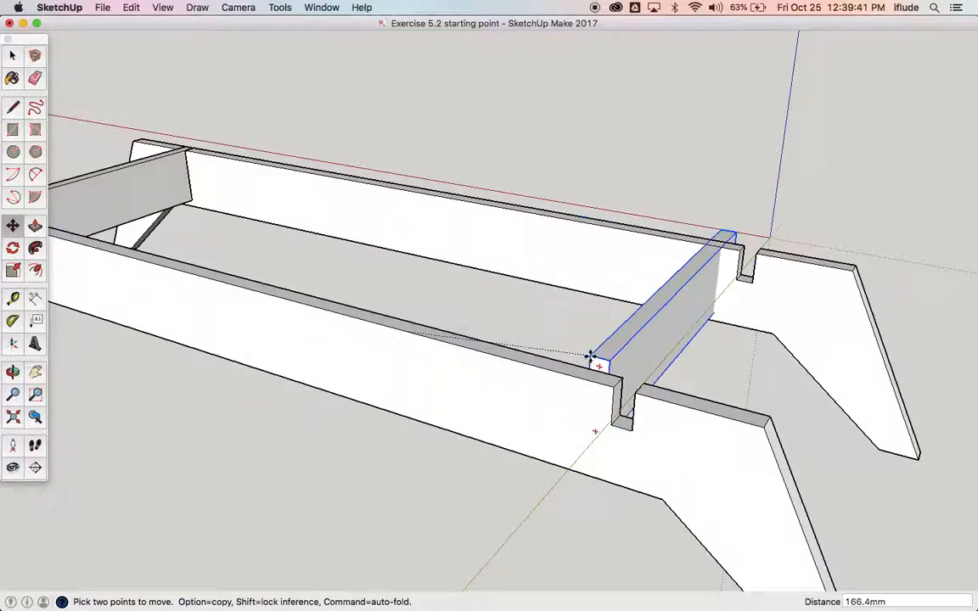
left_click(613, 389)
left_click(12, 55)
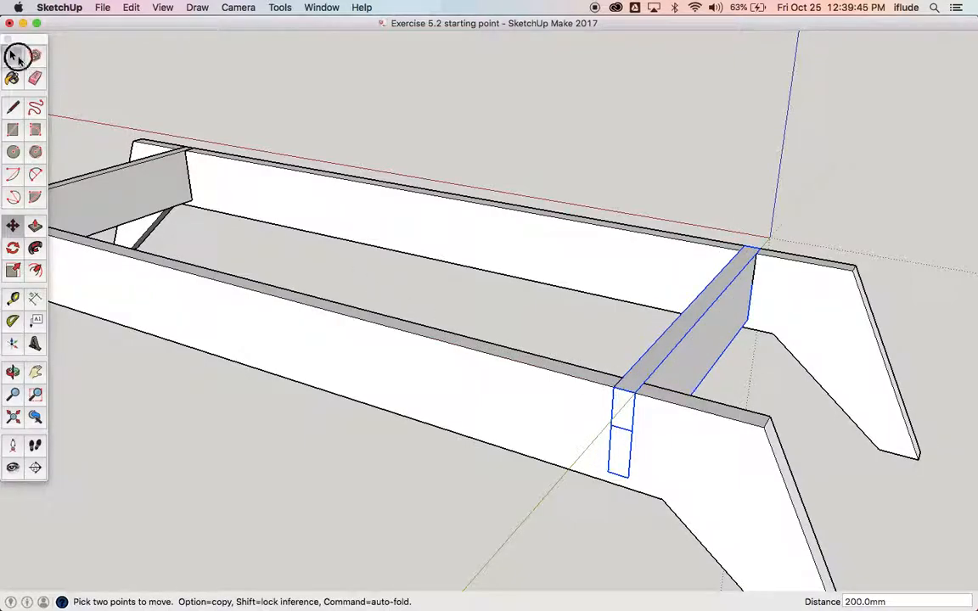
left_click(437, 155)
scroll(437, 155, "down", 2)
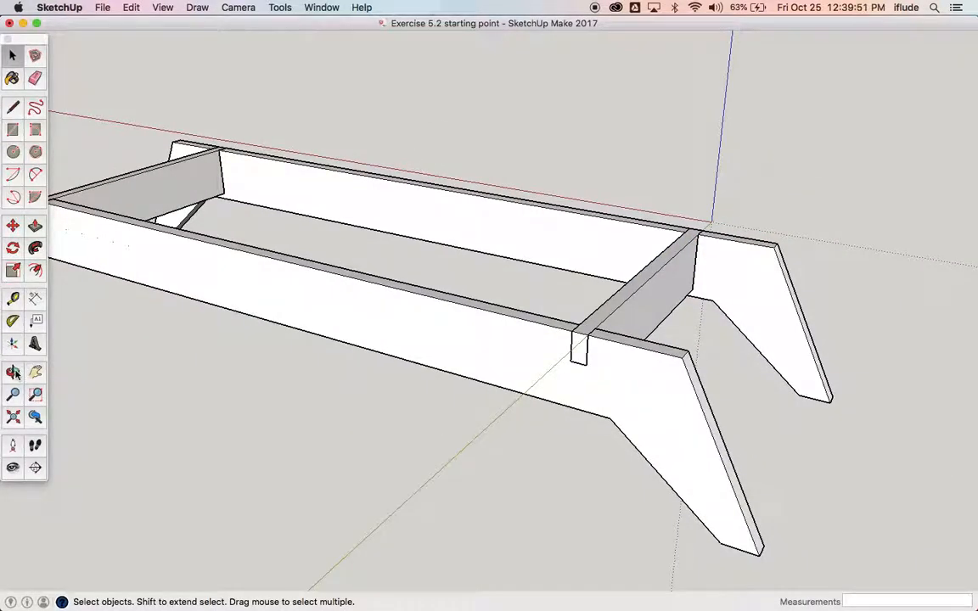
Check the required leg height in the Preview drawing, then return to SketchUp and open the front leg rail component for editing
key("super+Tab")
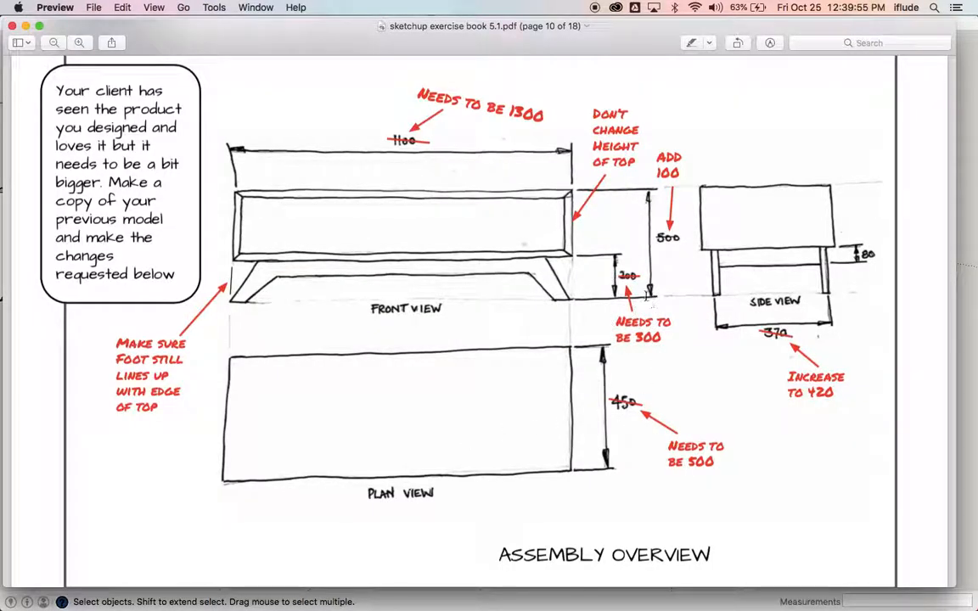
key("super+Tab")
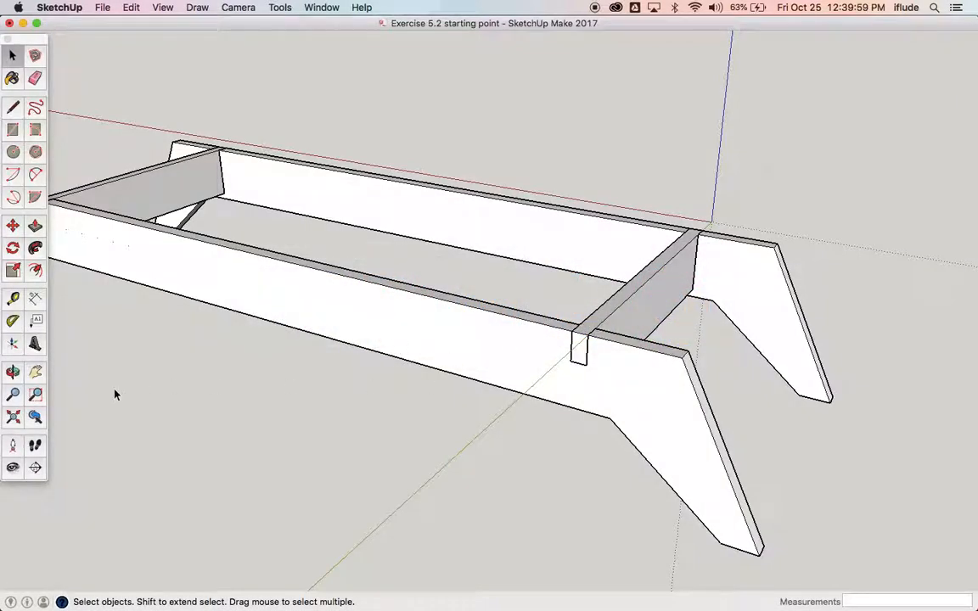
left_click(18, 374)
left_click_drag(493, 439, 694, 270)
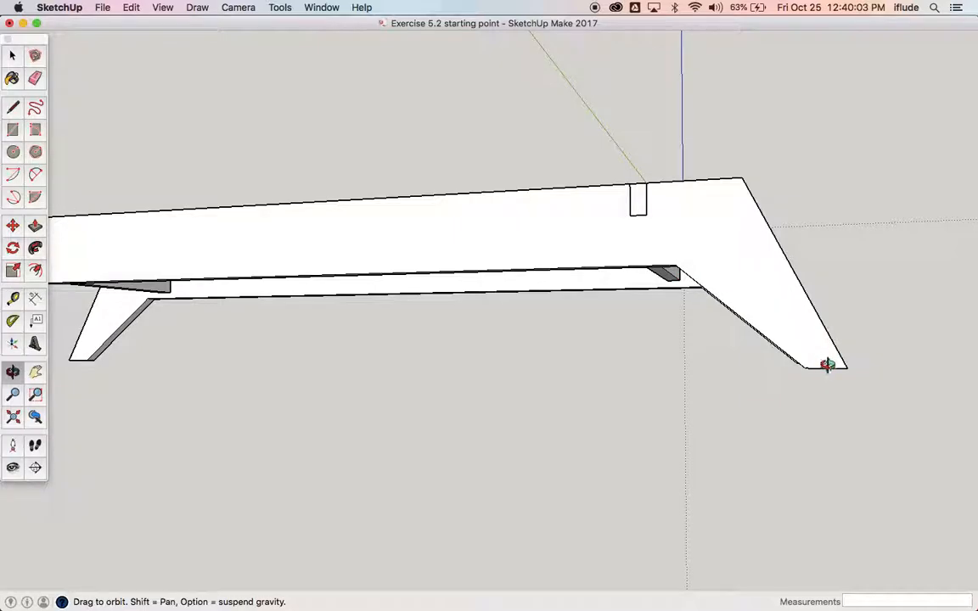
left_click_drag(837, 428, 661, 281)
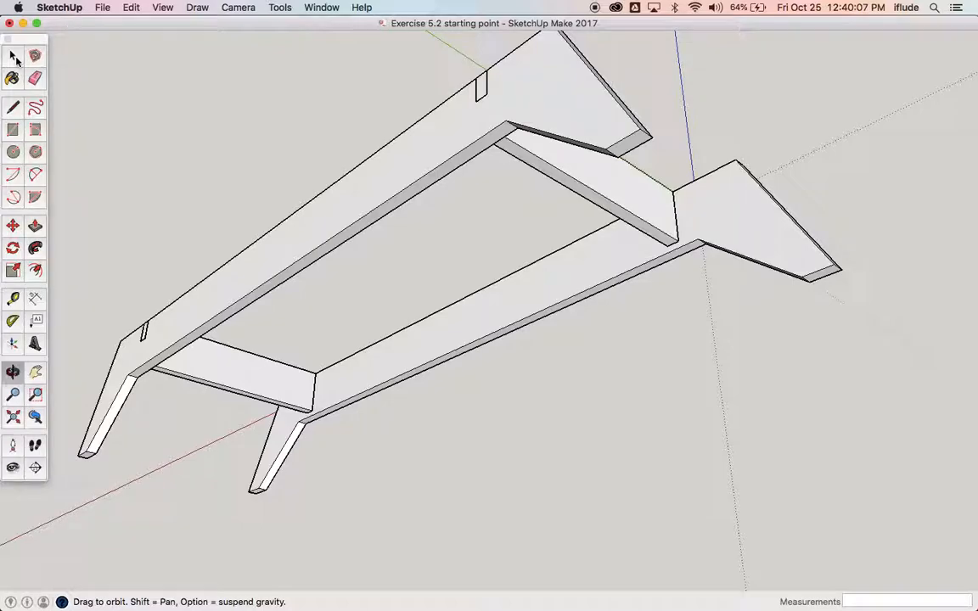
left_click(13, 56)
double_click(568, 115)
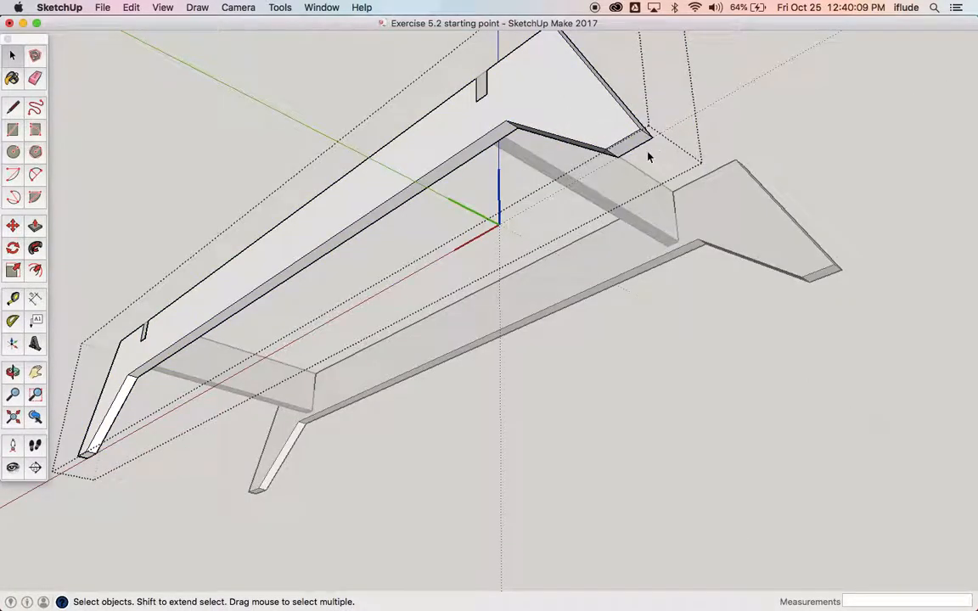
Move the bottom face of the foot nearest the origin 100 mm down along the blue axis
scroll(633, 152, "up", 5)
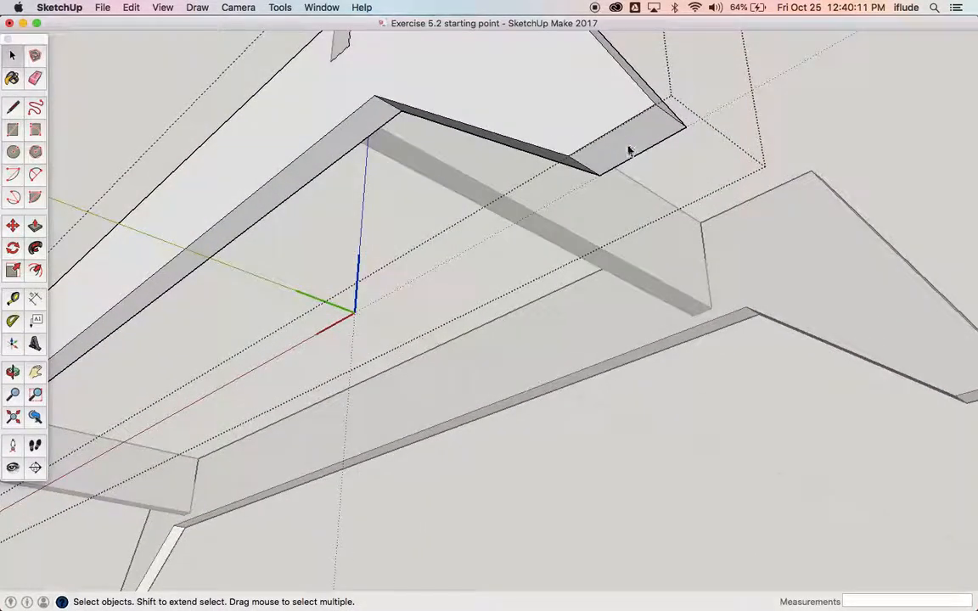
left_click(627, 151)
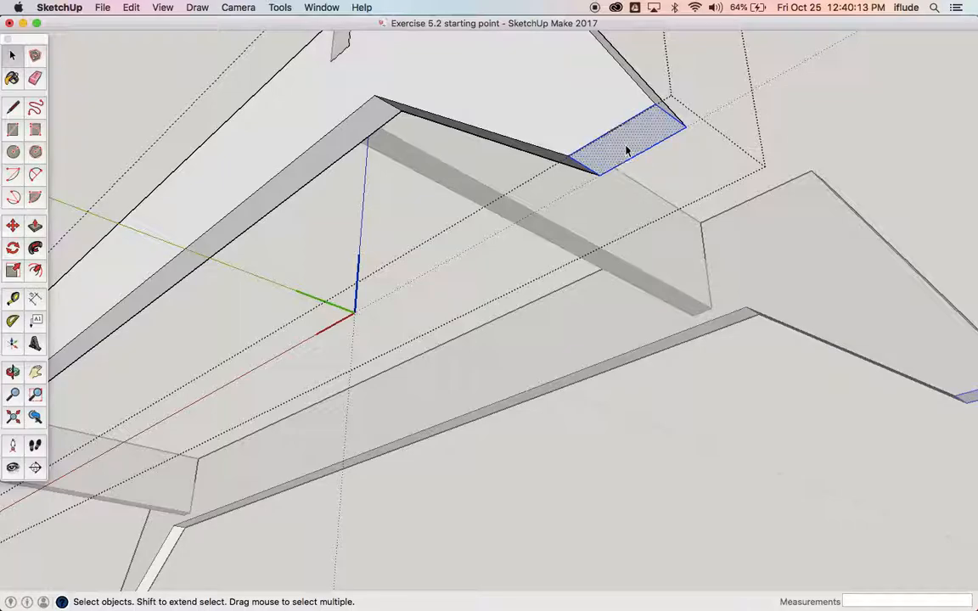
left_click(12, 226)
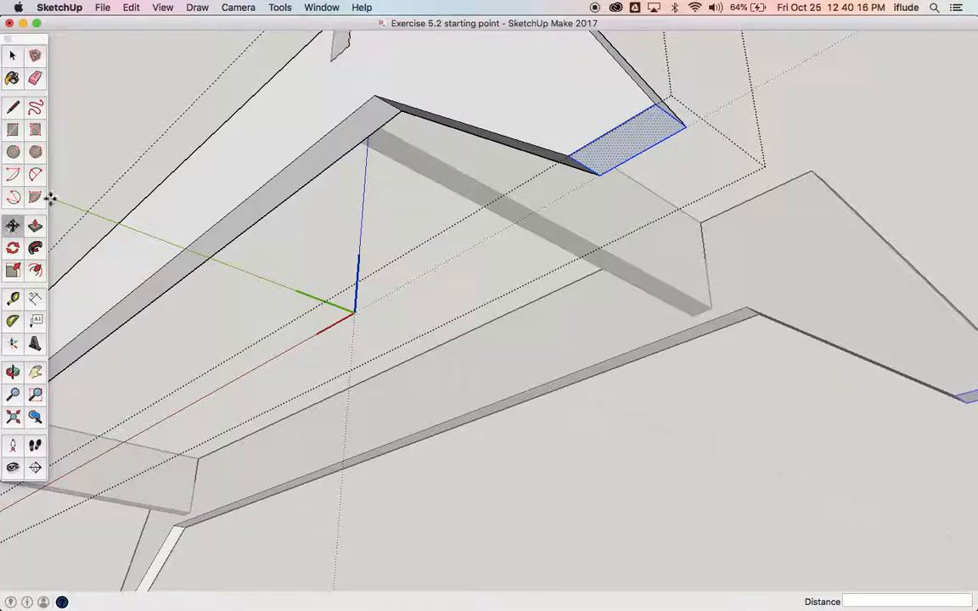
left_click(653, 106)
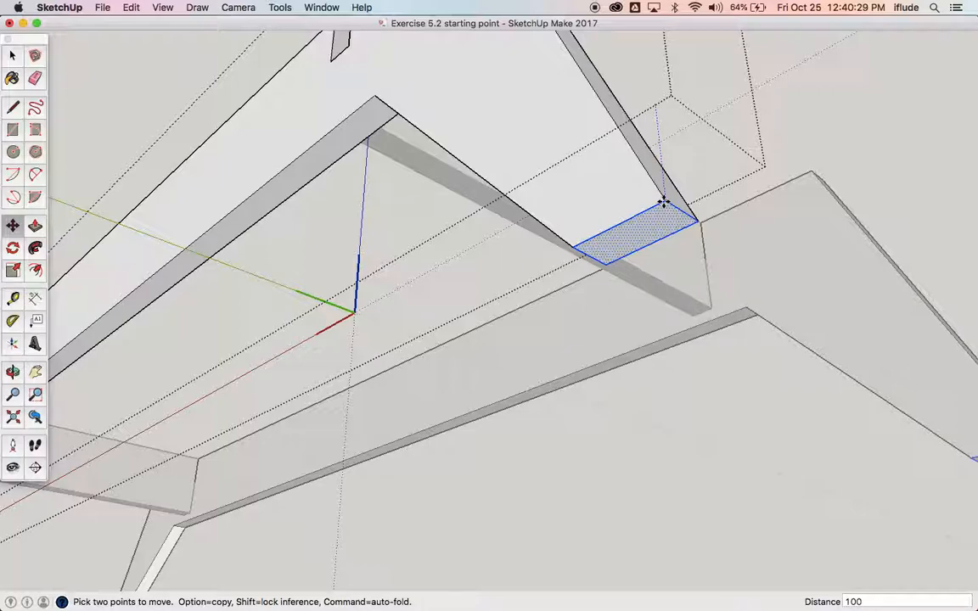
key("Return")
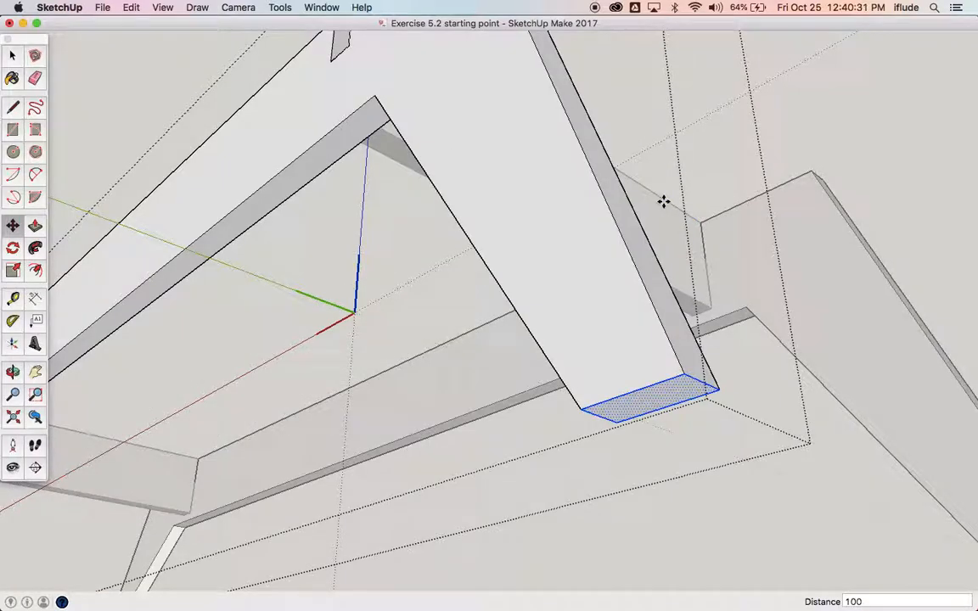
Move the bottom face of the rail's opposite foot 100 mm down along the blue axis, then finish editing the component
scroll(663, 201, "down", 5)
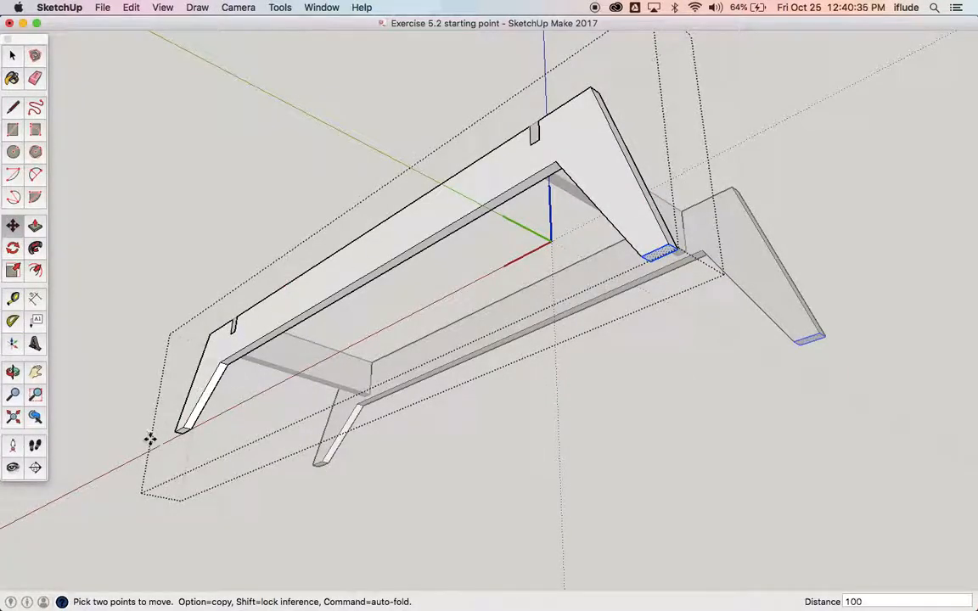
scroll(170, 437, "up", 6)
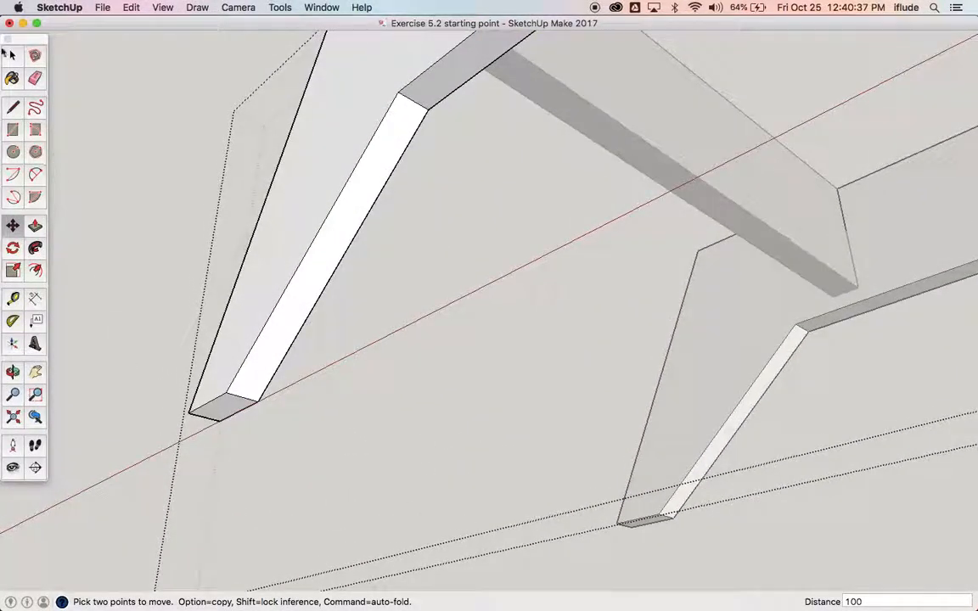
left_click(10, 57)
left_click(222, 412)
left_click(221, 412)
left_click(13, 225)
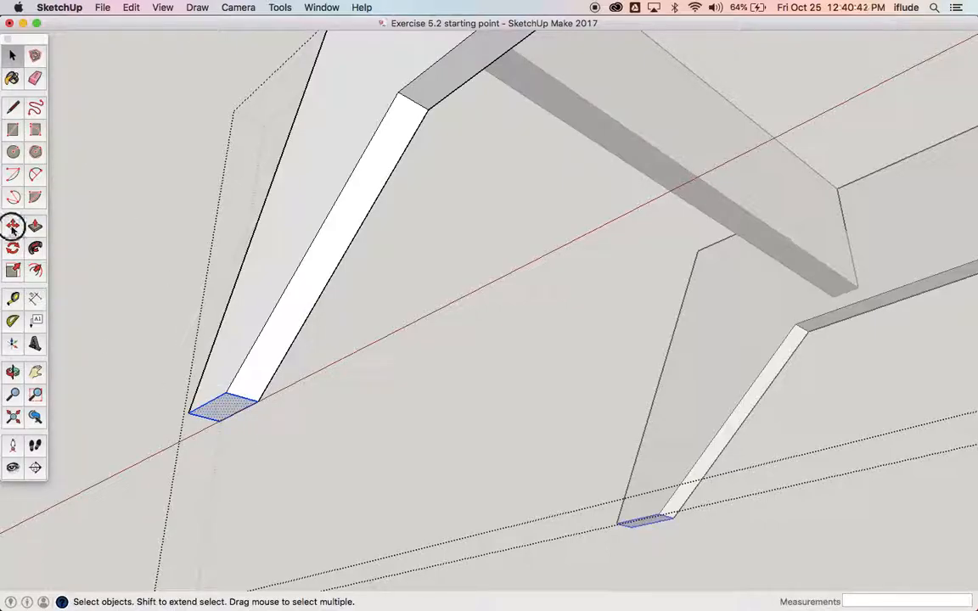
left_click(226, 394)
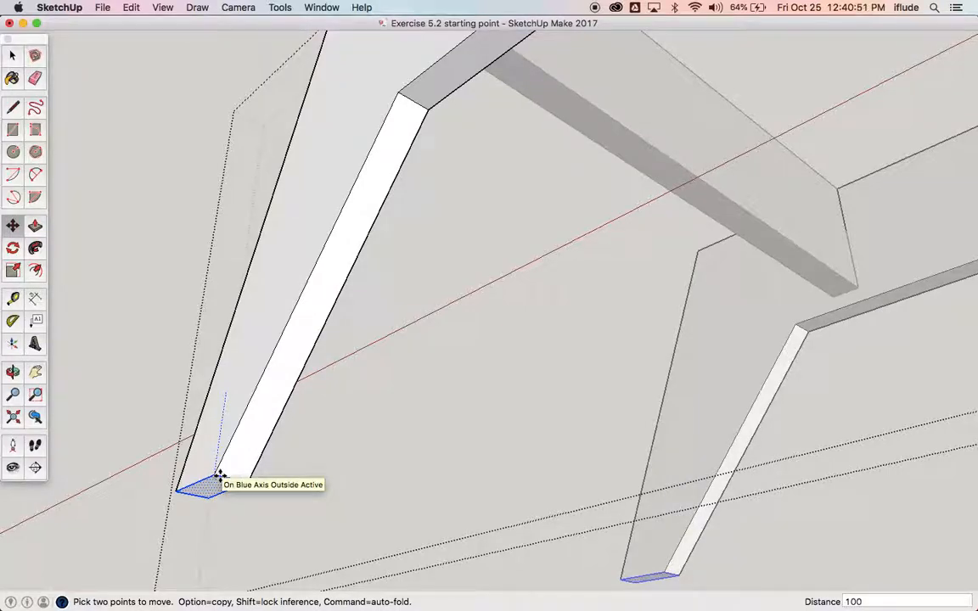
type("100")
key("Return")
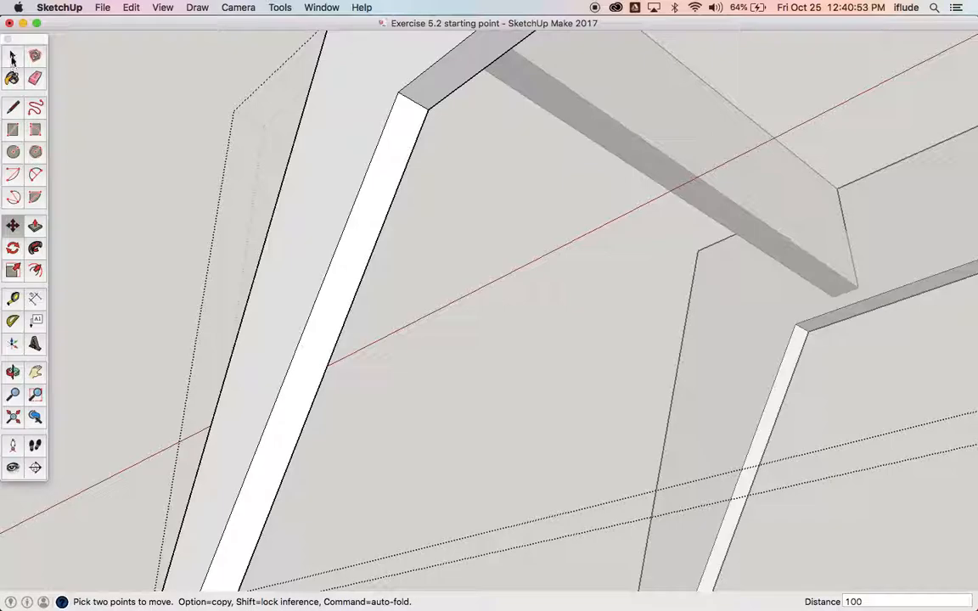
left_click(12, 56)
Inspect the lengthened legs from several sides, check the required leg frame width in the Preview drawing, and return to SketchUp
scroll(127, 148, "down", 6)
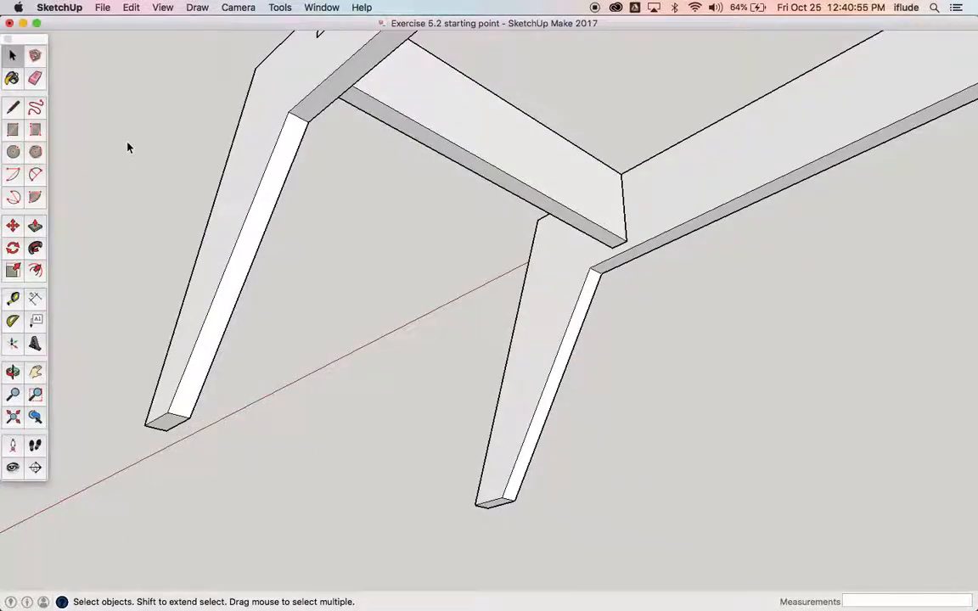
scroll(128, 148, "down", 5)
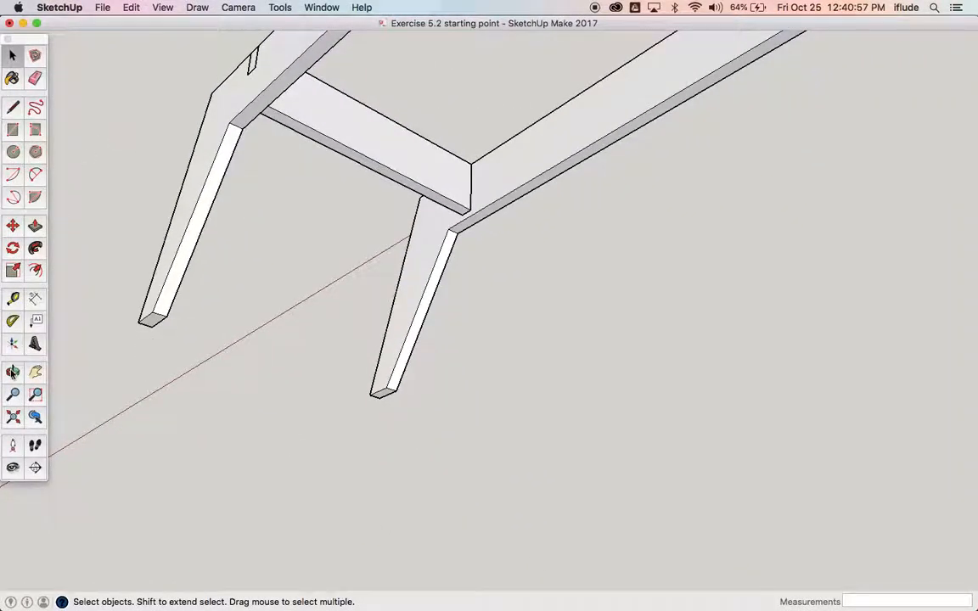
left_click(11, 372)
middle_click_drag(211, 253, 391, 339)
scroll(390, 338, "down", 3)
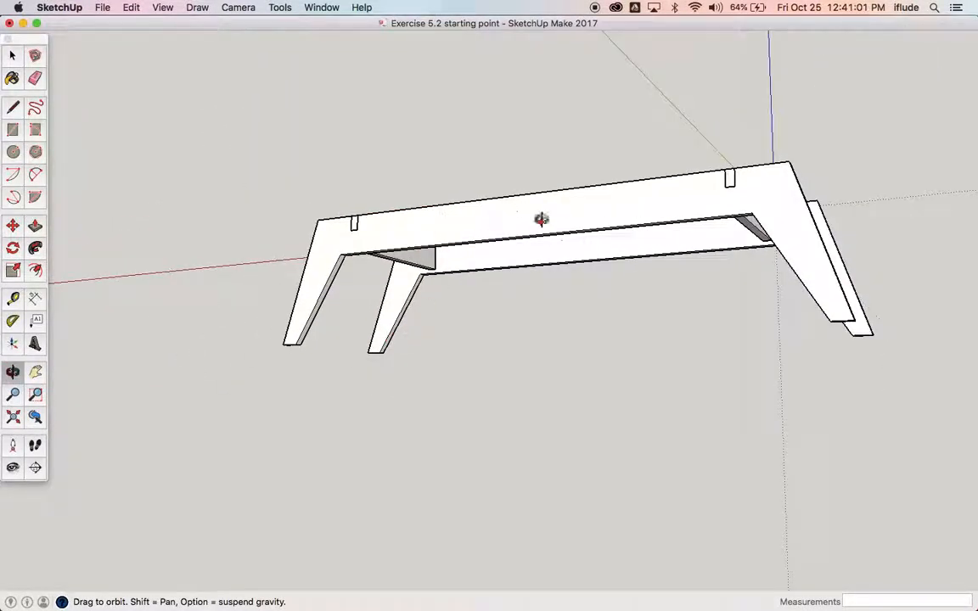
left_click_drag(643, 236, 731, 312)
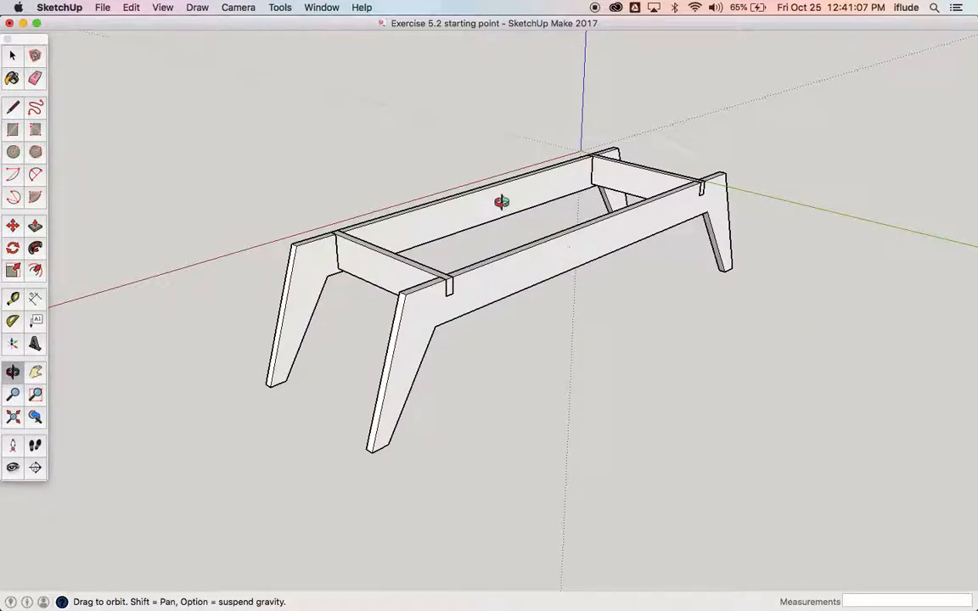
key("super+Tab")
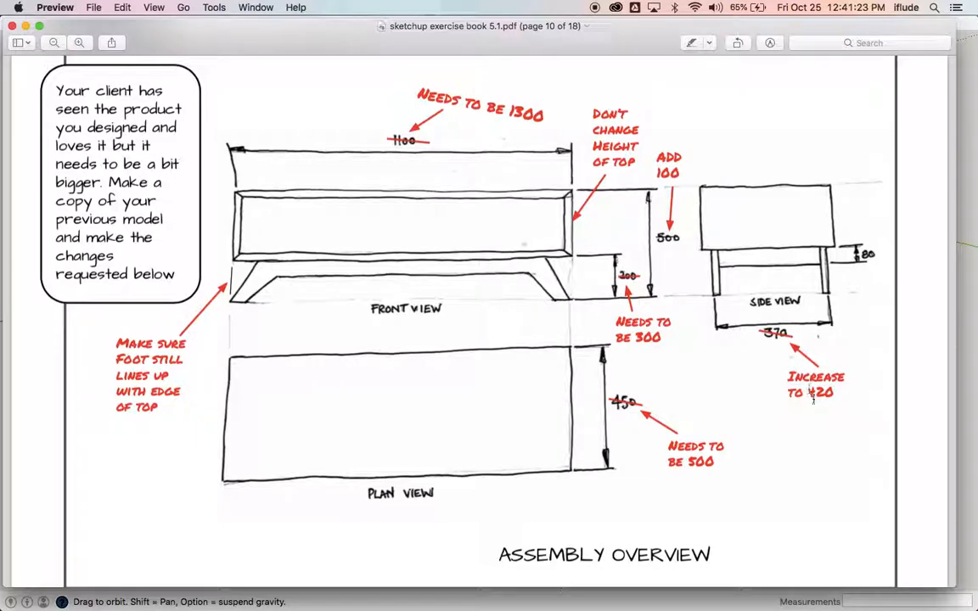
key("super+Tab")
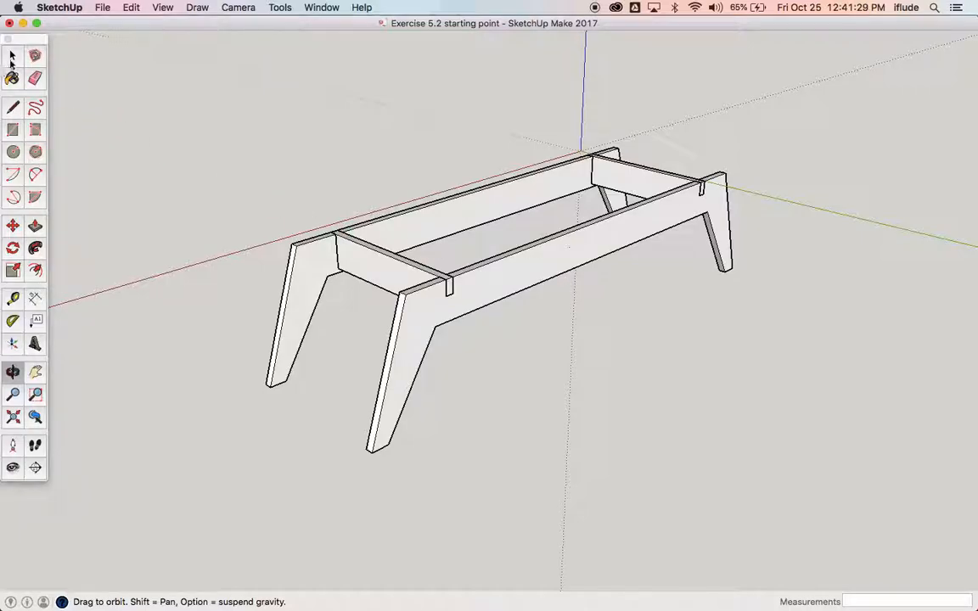
Move the rear leg rail lying along the red axis 50 mm outward along the green axis, away from the crossbars
left_click(12, 56)
left_click(396, 228)
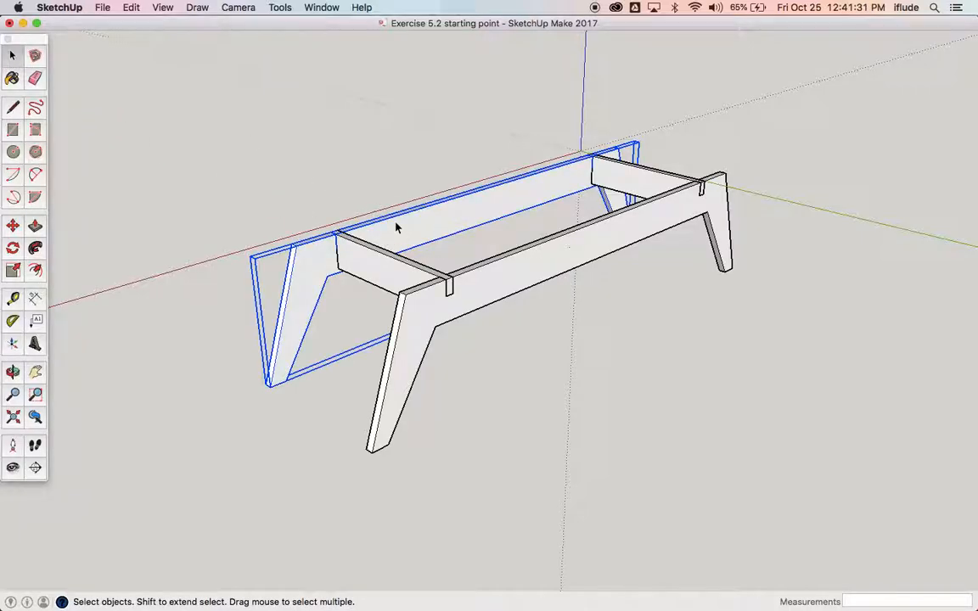
scroll(396, 227, "up", 5)
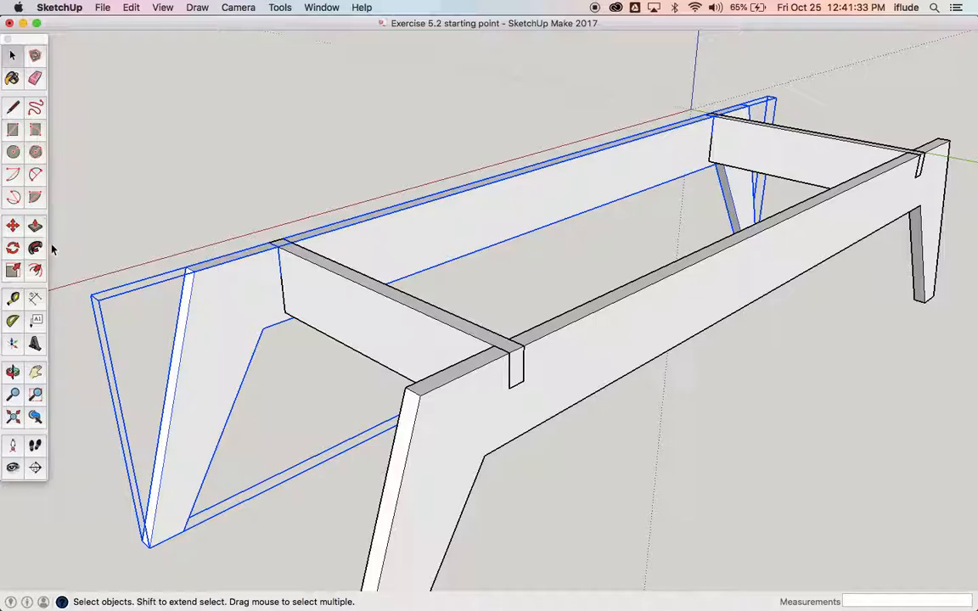
left_click(13, 225)
left_click(194, 270)
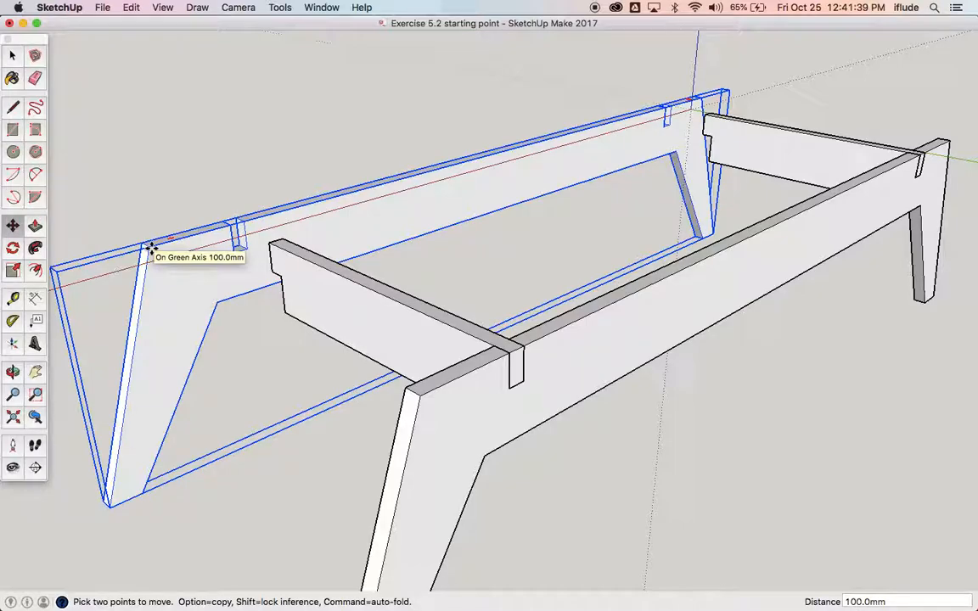
type("50")
key("Return")
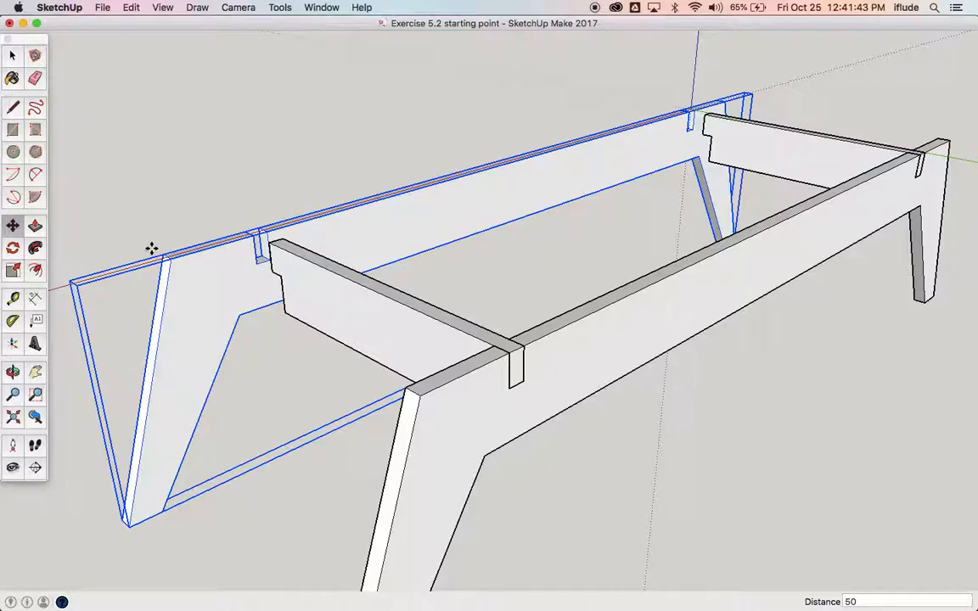
Open the crossbar component farthest from the origin for editing, viewing it from the side of the moved rail
scroll(152, 250, "down", 3)
left_click(13, 372)
left_click_drag(272, 263, 660, 303)
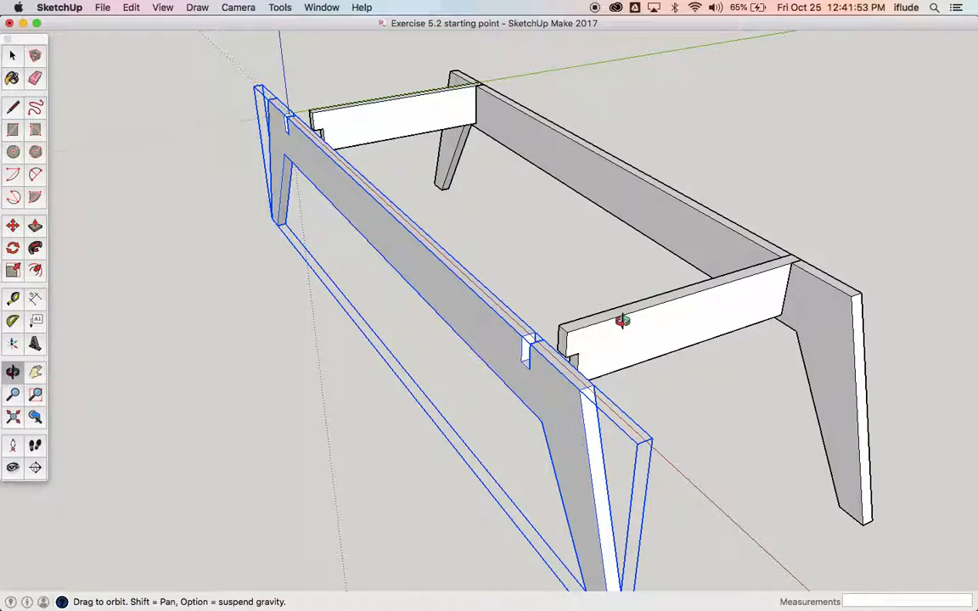
left_click(13, 56)
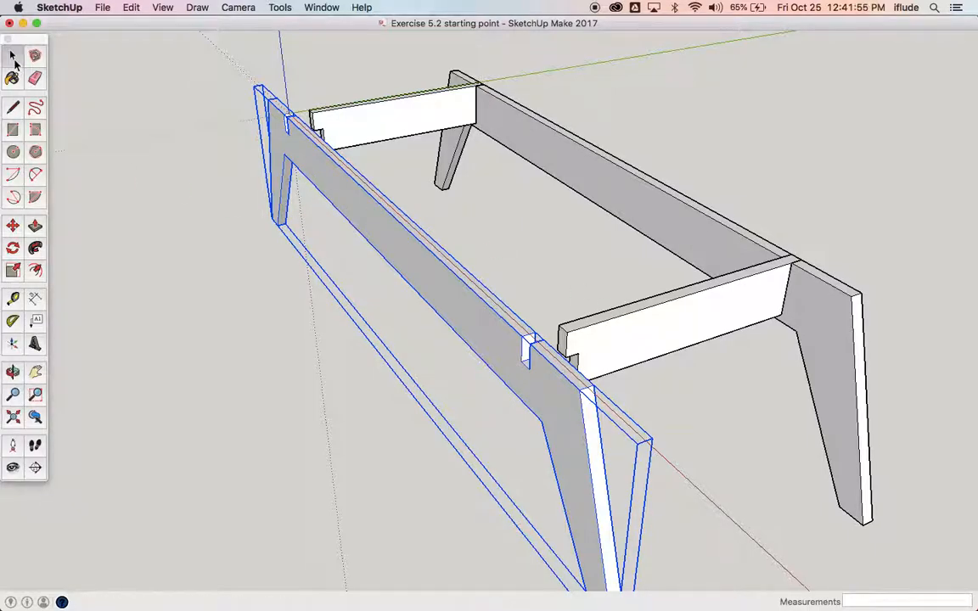
left_click(649, 332)
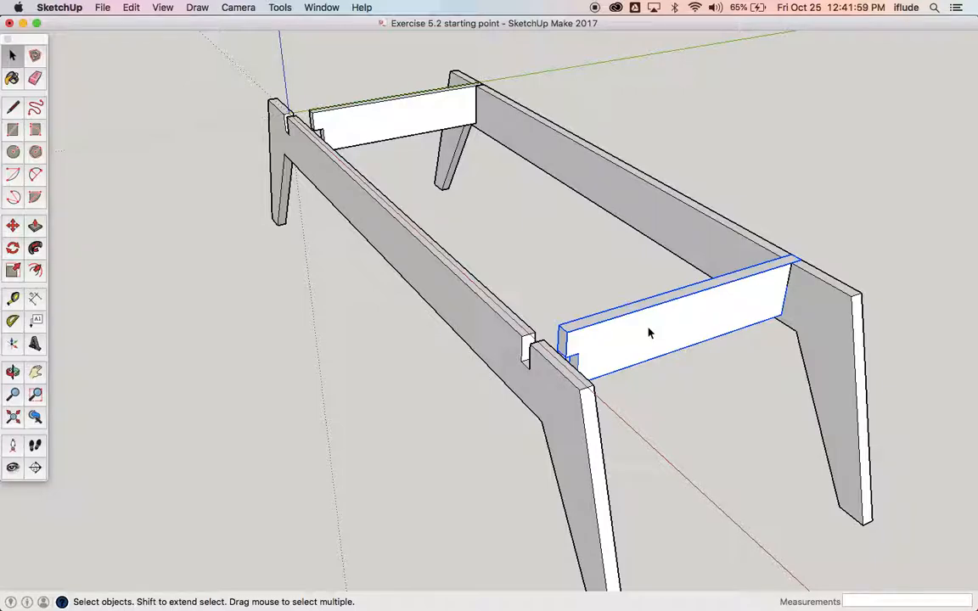
double_click(648, 333)
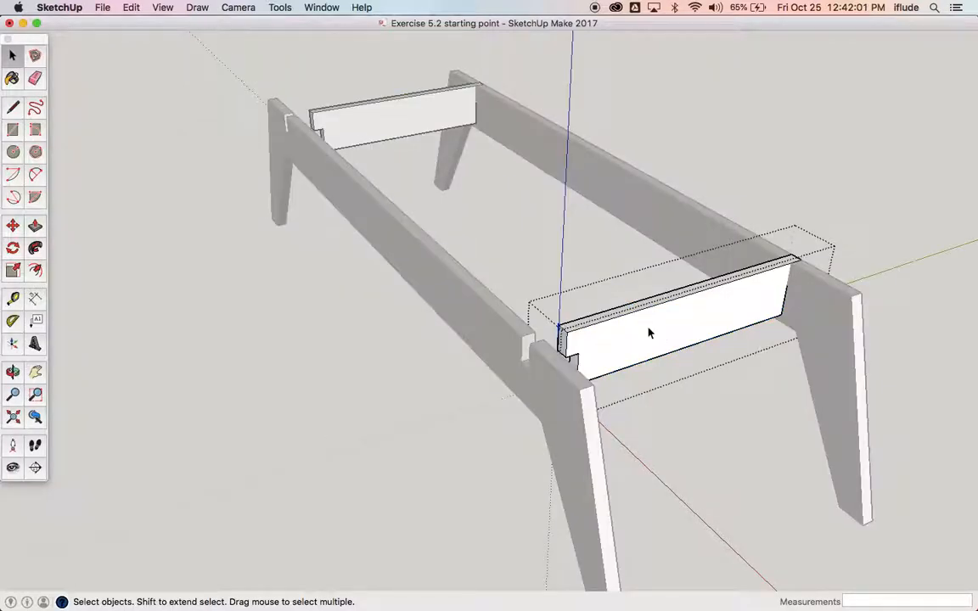
Lengthen the crossbar 50 mm by moving its notched end faces from the top corner to the matching corner of the rail's notch
scroll(594, 355, "up", 3)
scroll(594, 355, "up", 5)
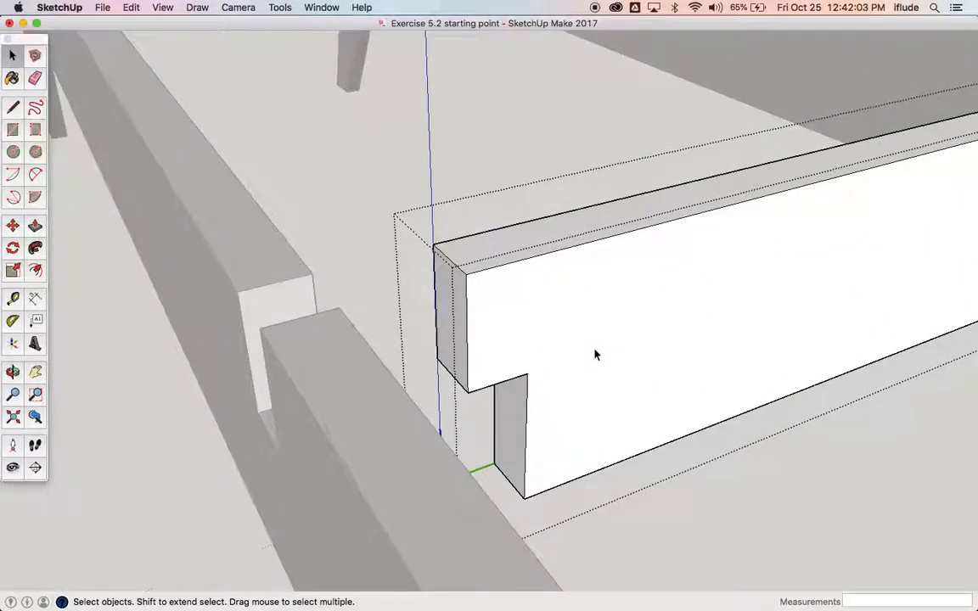
left_click_drag(410, 218, 574, 519)
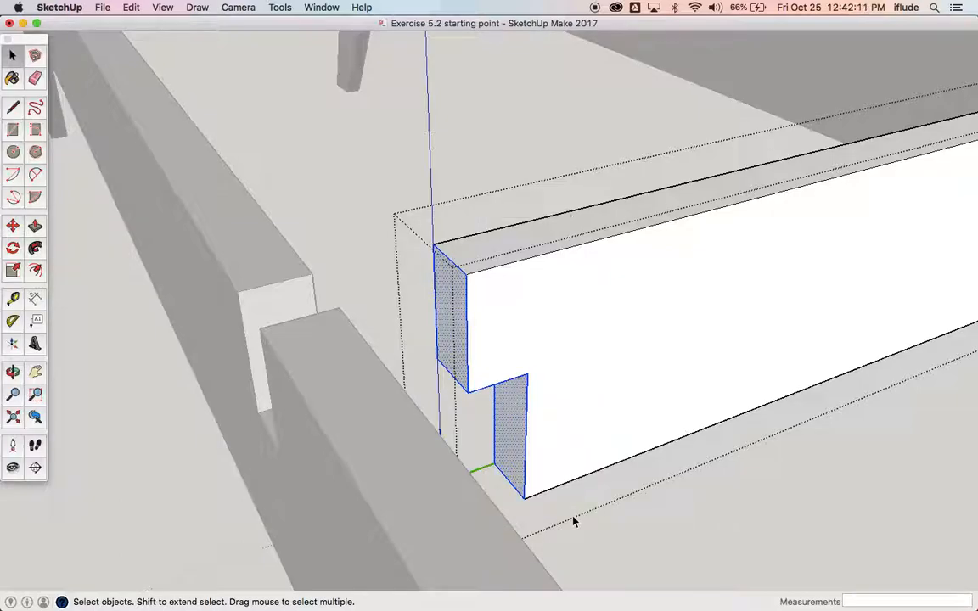
left_click(12, 226)
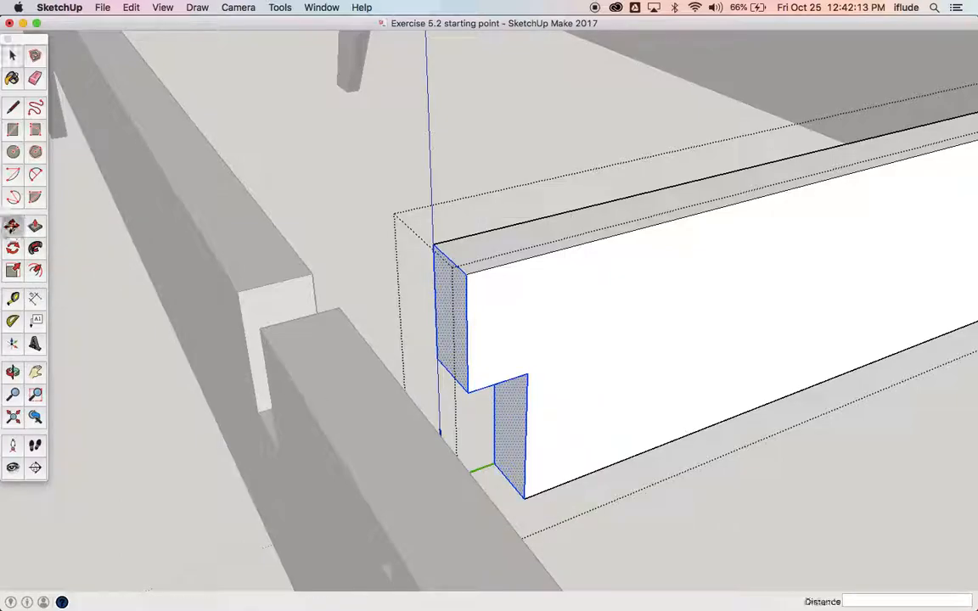
left_click(466, 274)
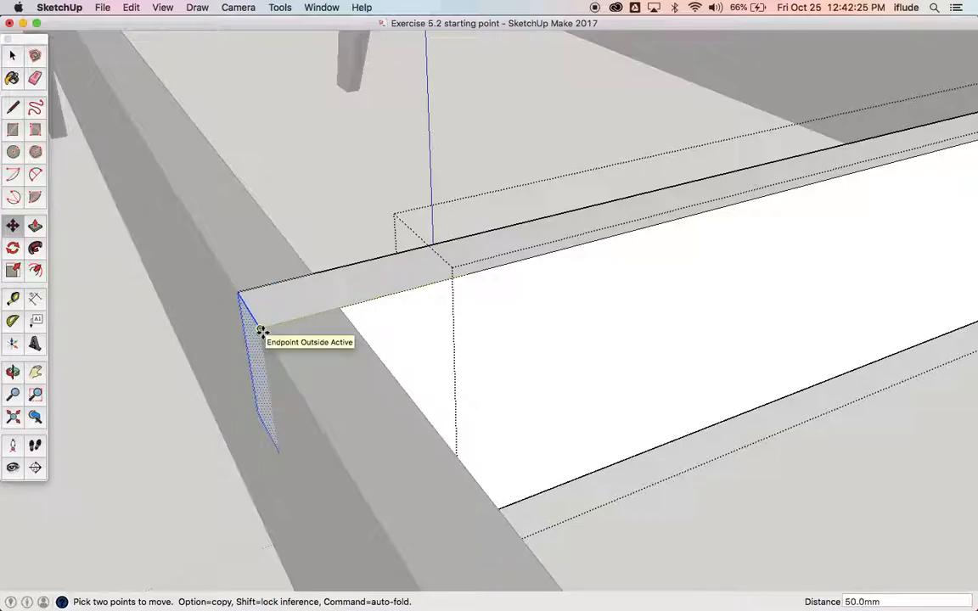
left_click(261, 331)
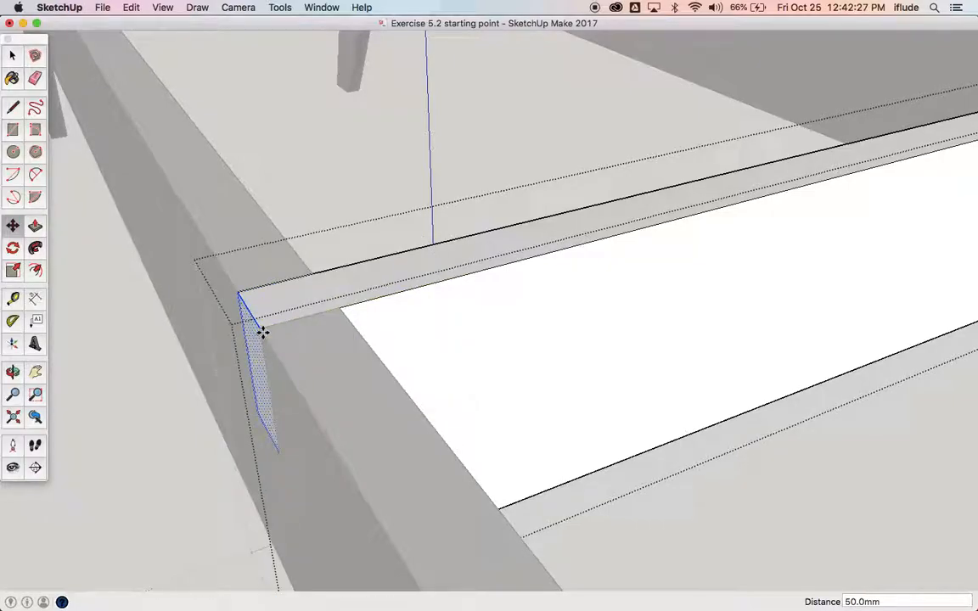
left_click(12, 56)
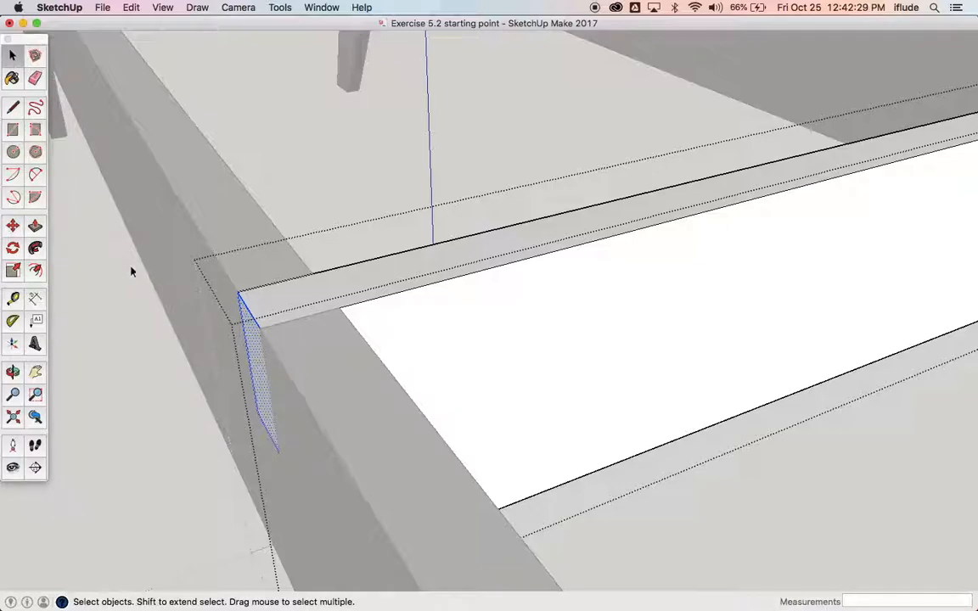
Close the crossbar component and inspect the whole leg frame from both ends, checking how the crossbars meet the rails
left_click(112, 278)
scroll(319, 211, "down", 5)
scroll(321, 211, "down", 6)
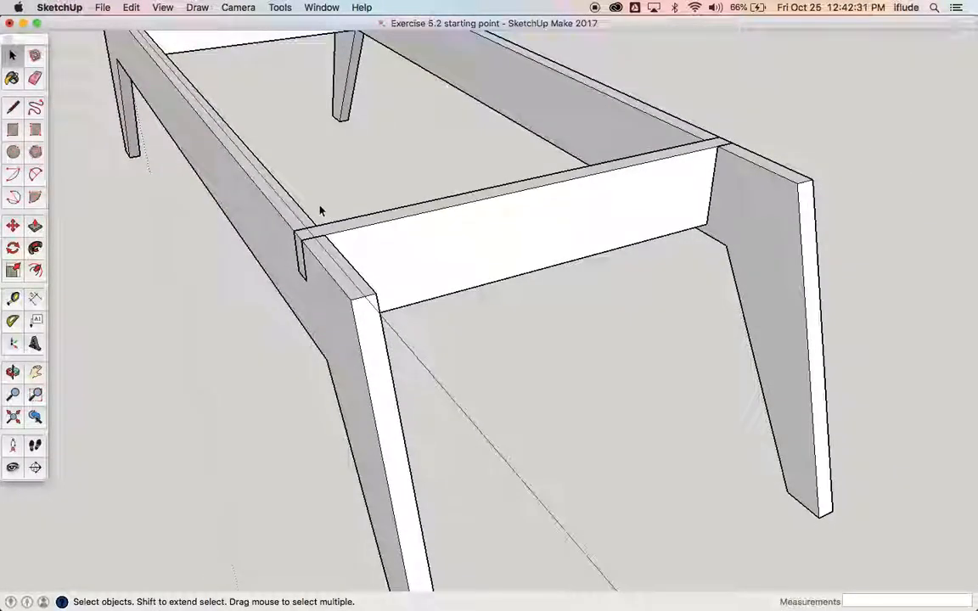
scroll(321, 210, "down", 5)
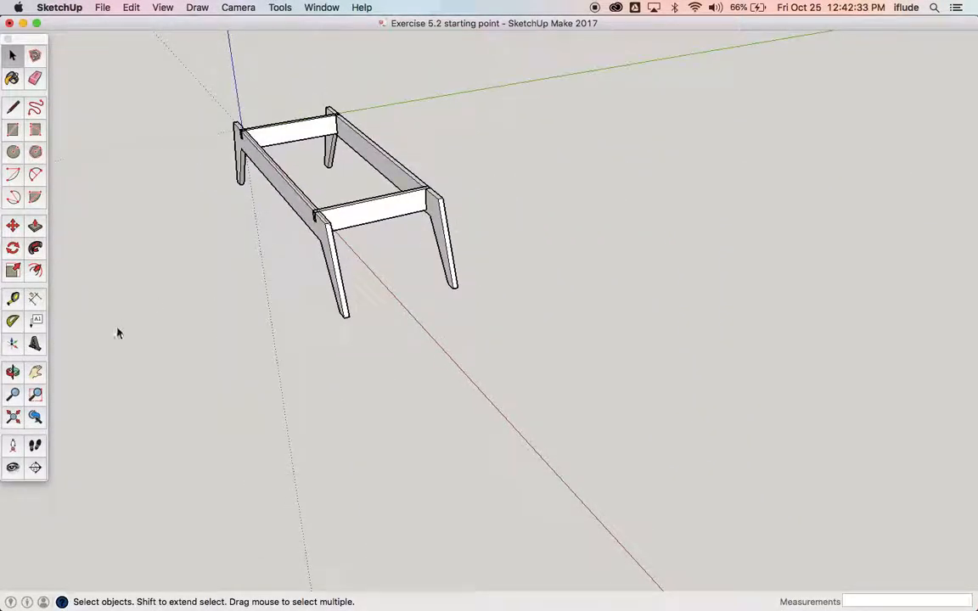
left_click(12, 373)
left_click_drag(312, 308, 414, 108)
scroll(414, 109, "up", 3)
scroll(414, 109, "down", 10)
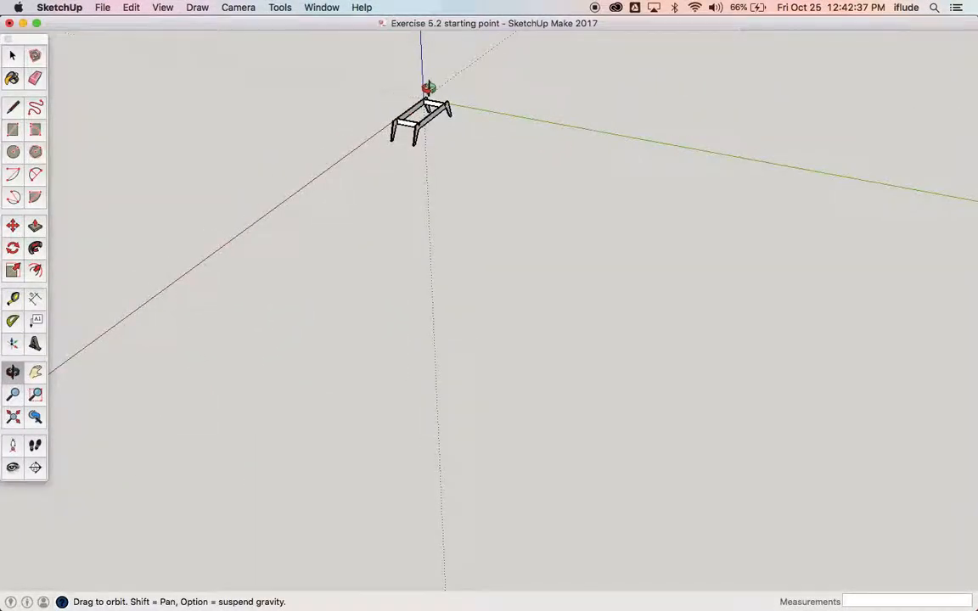
scroll(429, 88, "up", 7)
left_click_drag(436, 103, 360, 137)
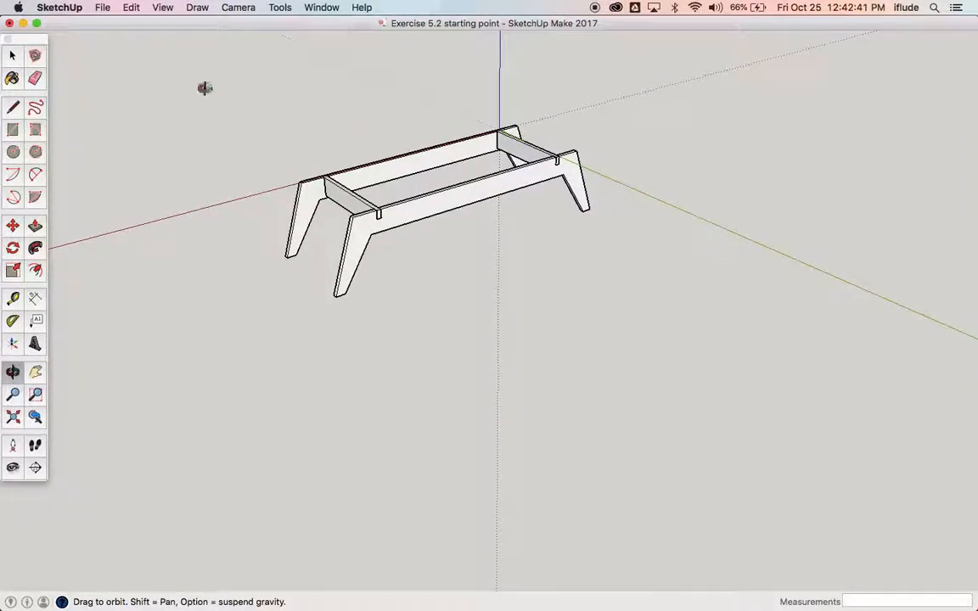
Unhide all hidden objects to bring back the cabinet box on top of the leg frame
left_click(133, 9)
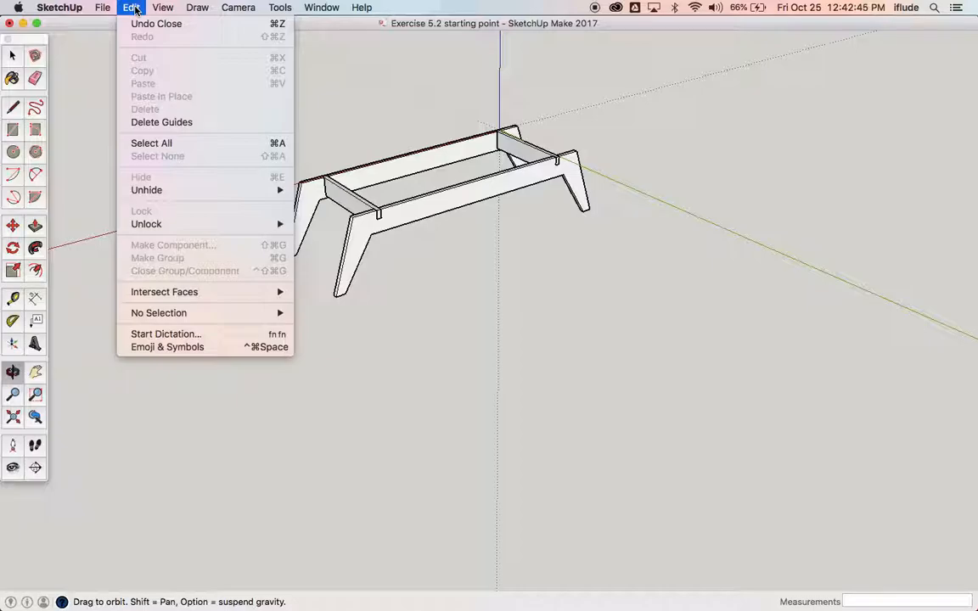
mouse_move(170, 191)
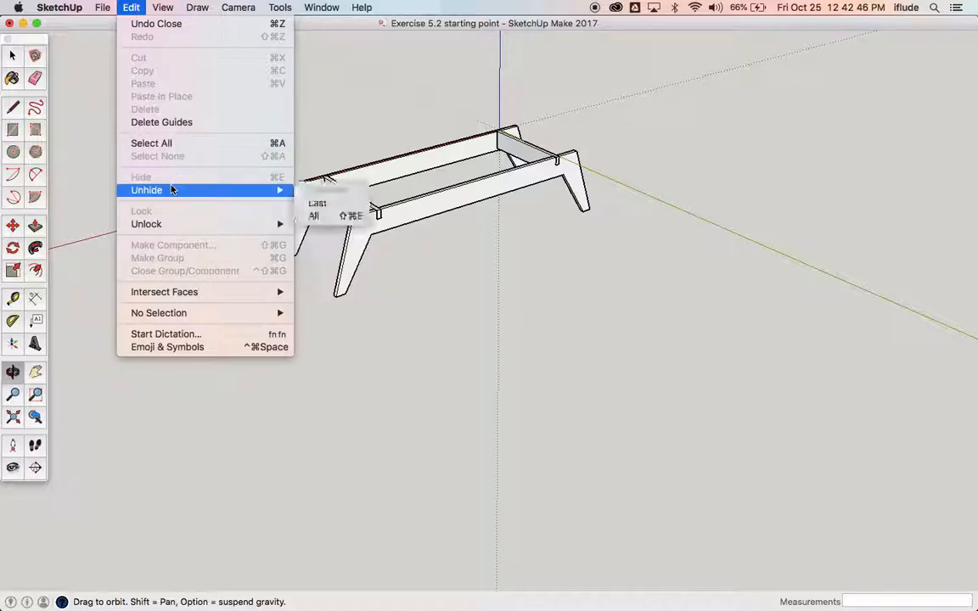
left_click(322, 217)
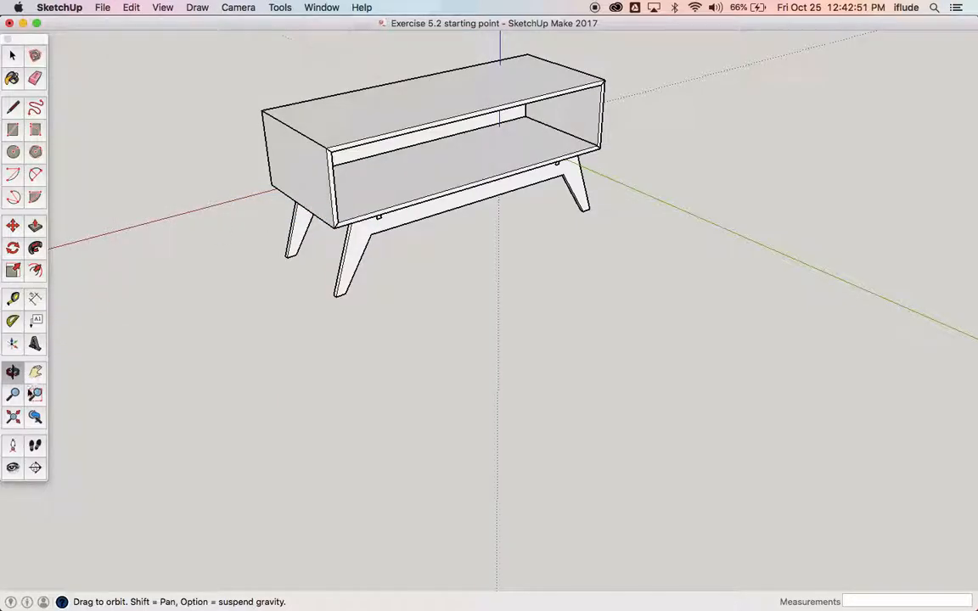